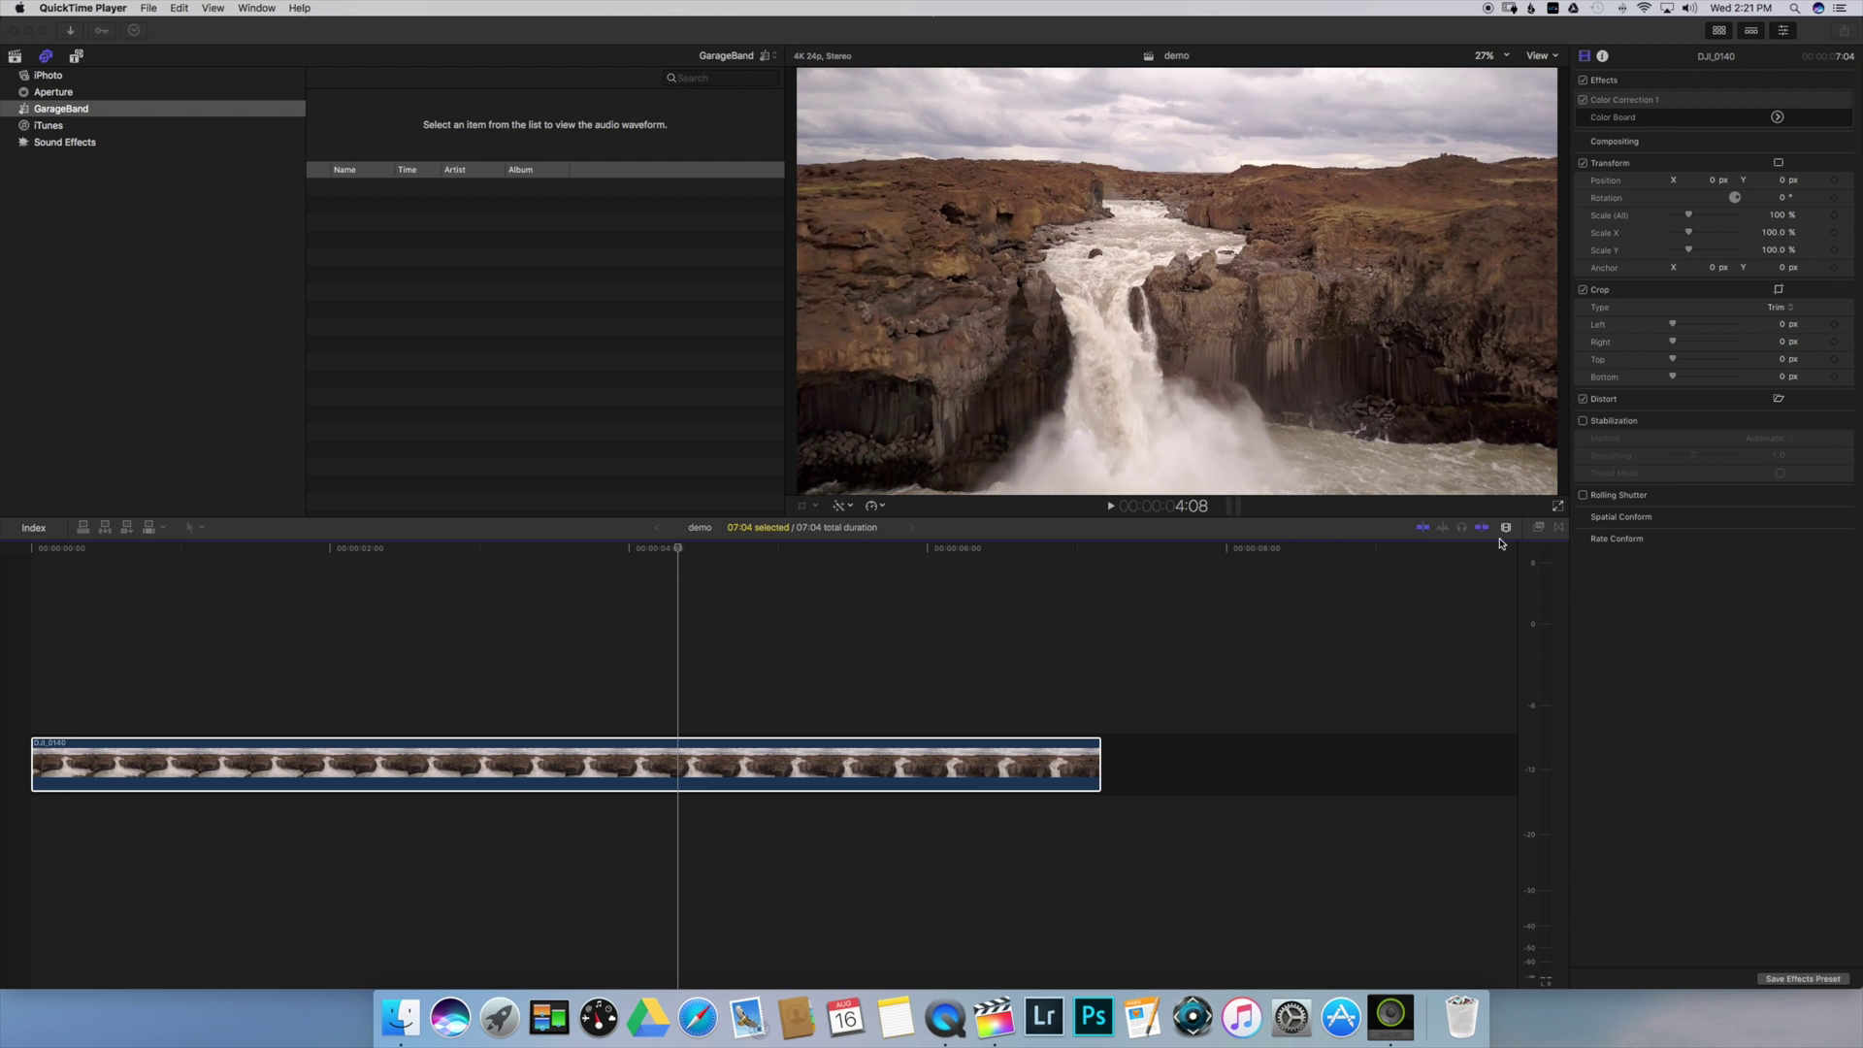
Step: Drag the FCPX LUT Loader effect from the Effects browser onto clip DJ_0140
click(440, 765)
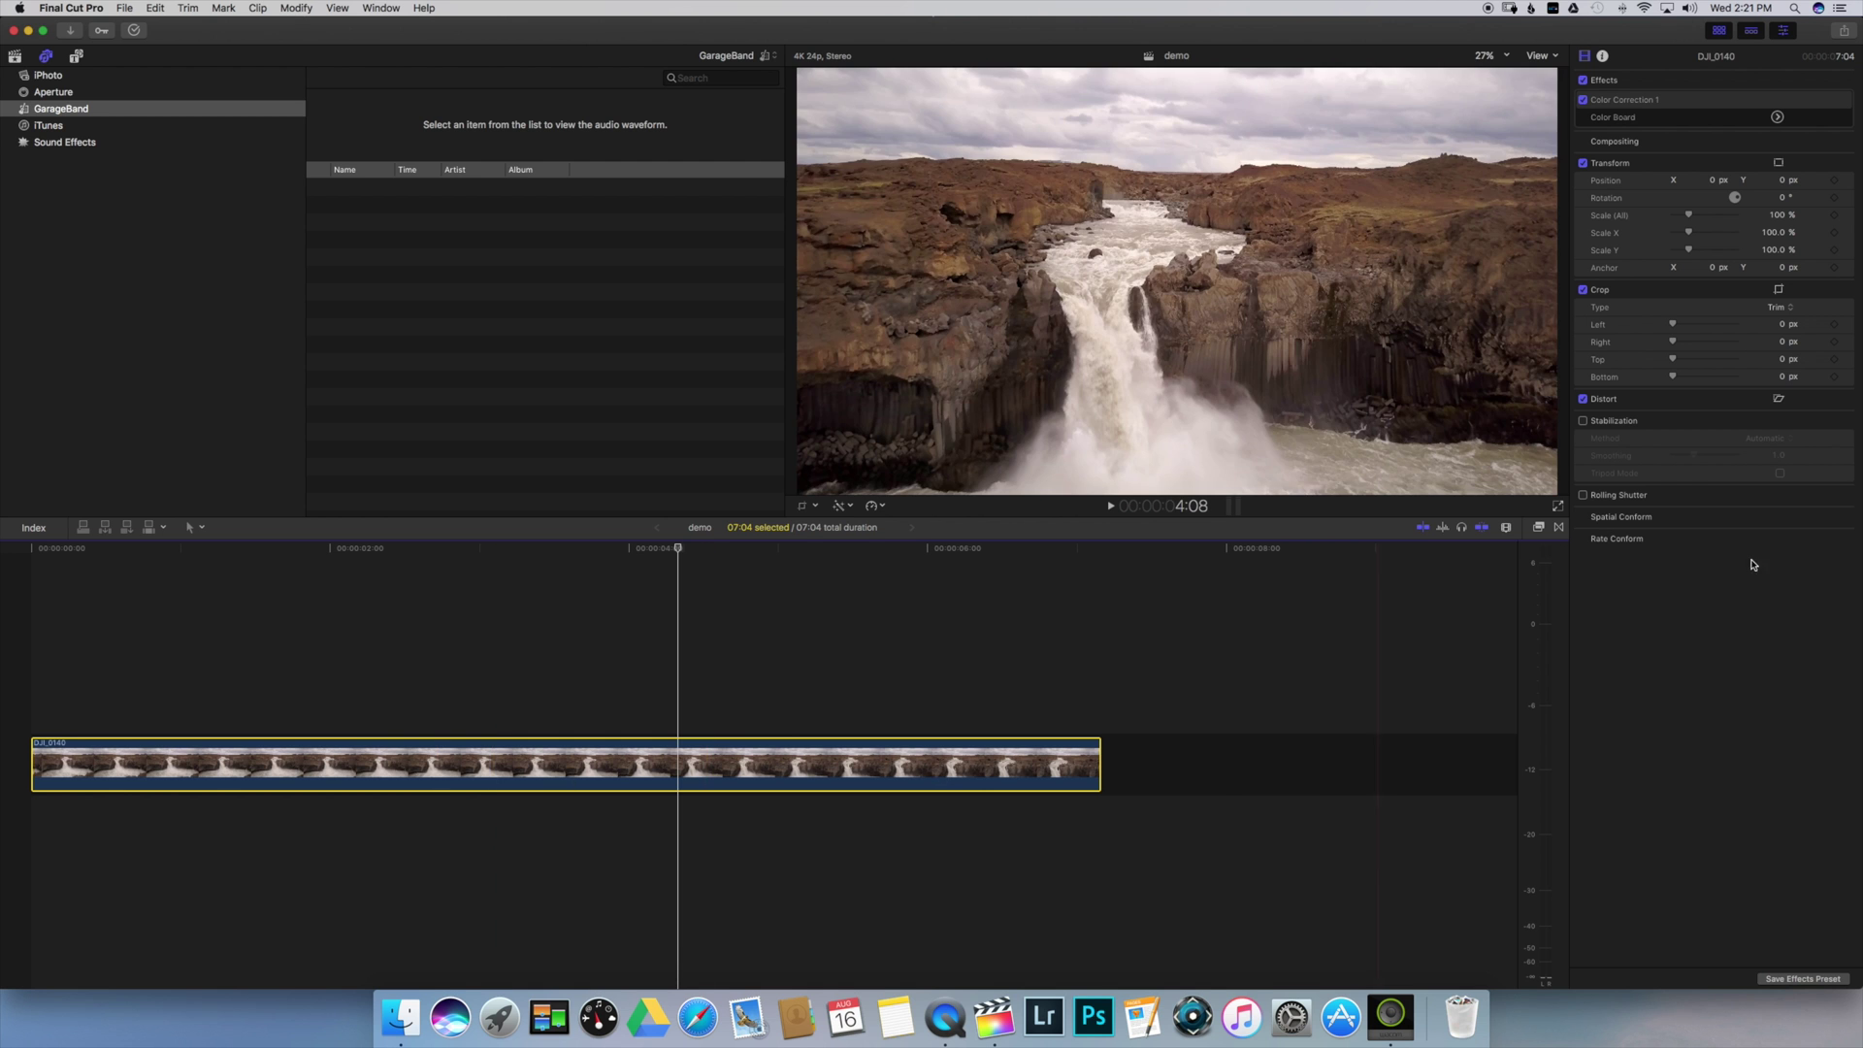
click(1540, 529)
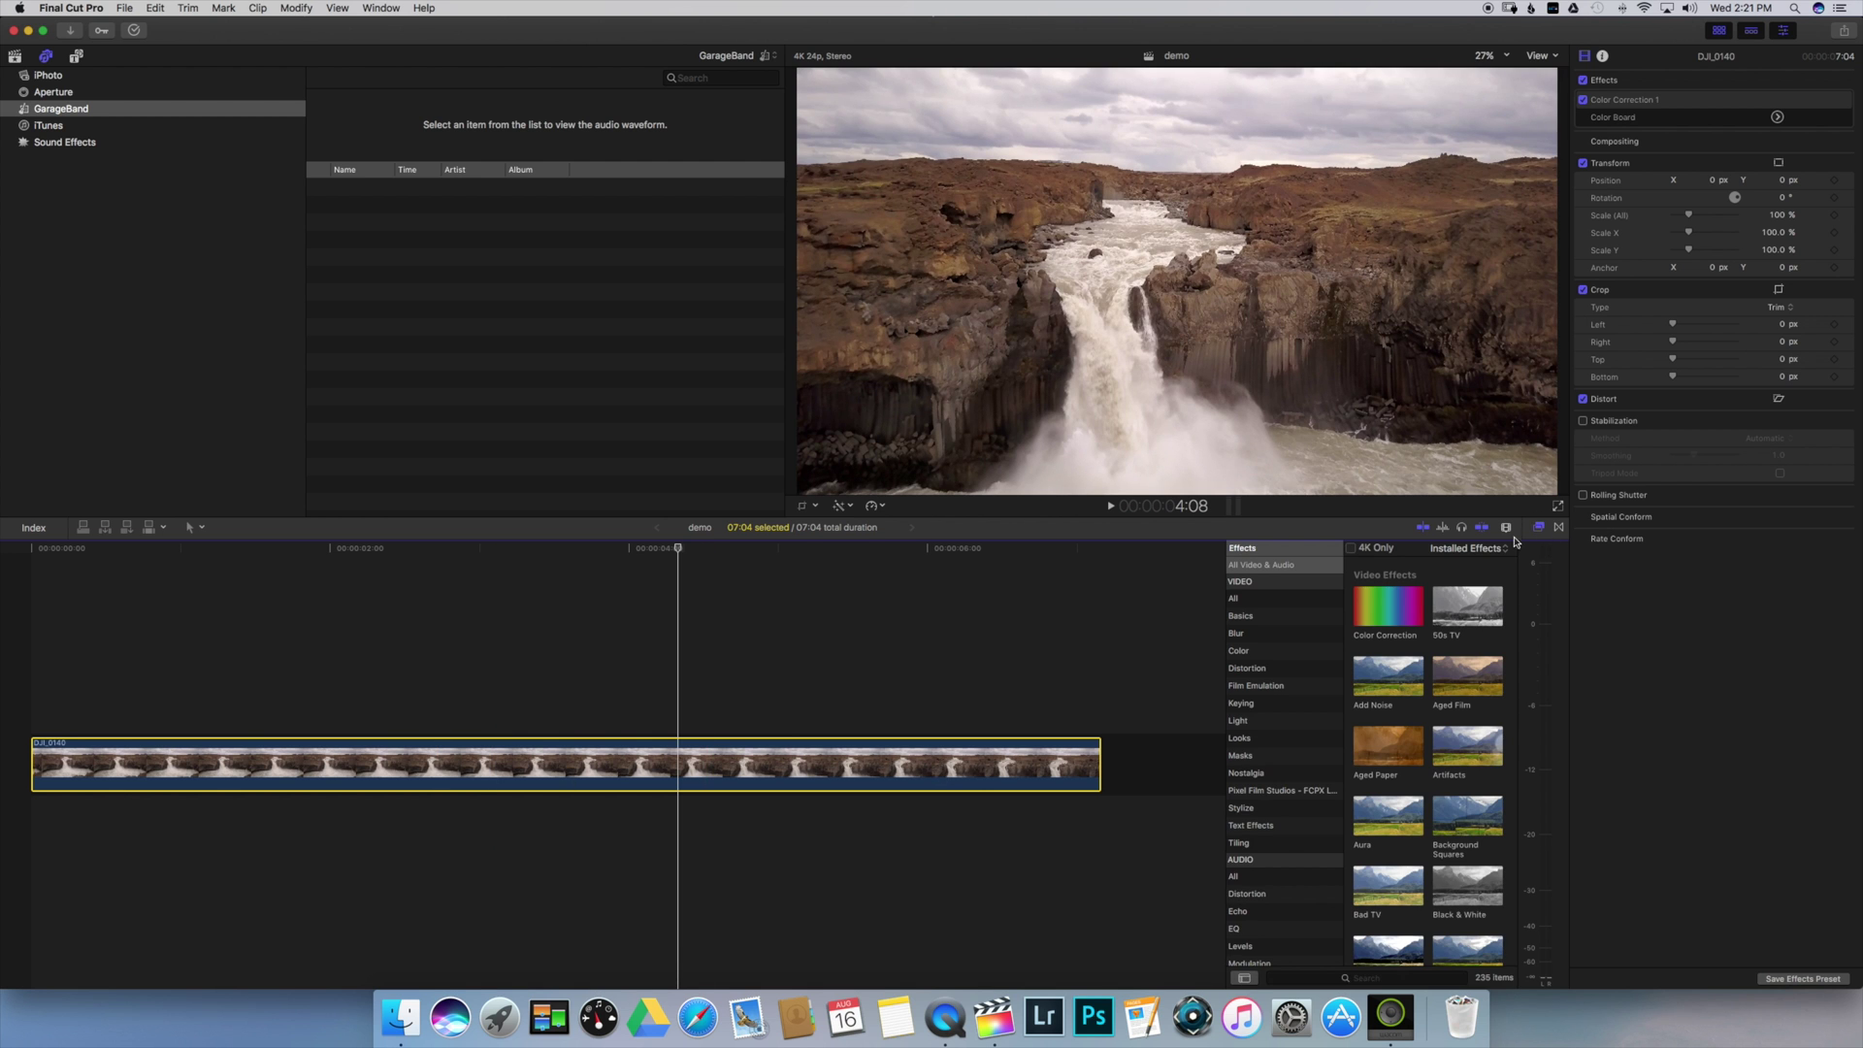
click(1340, 977)
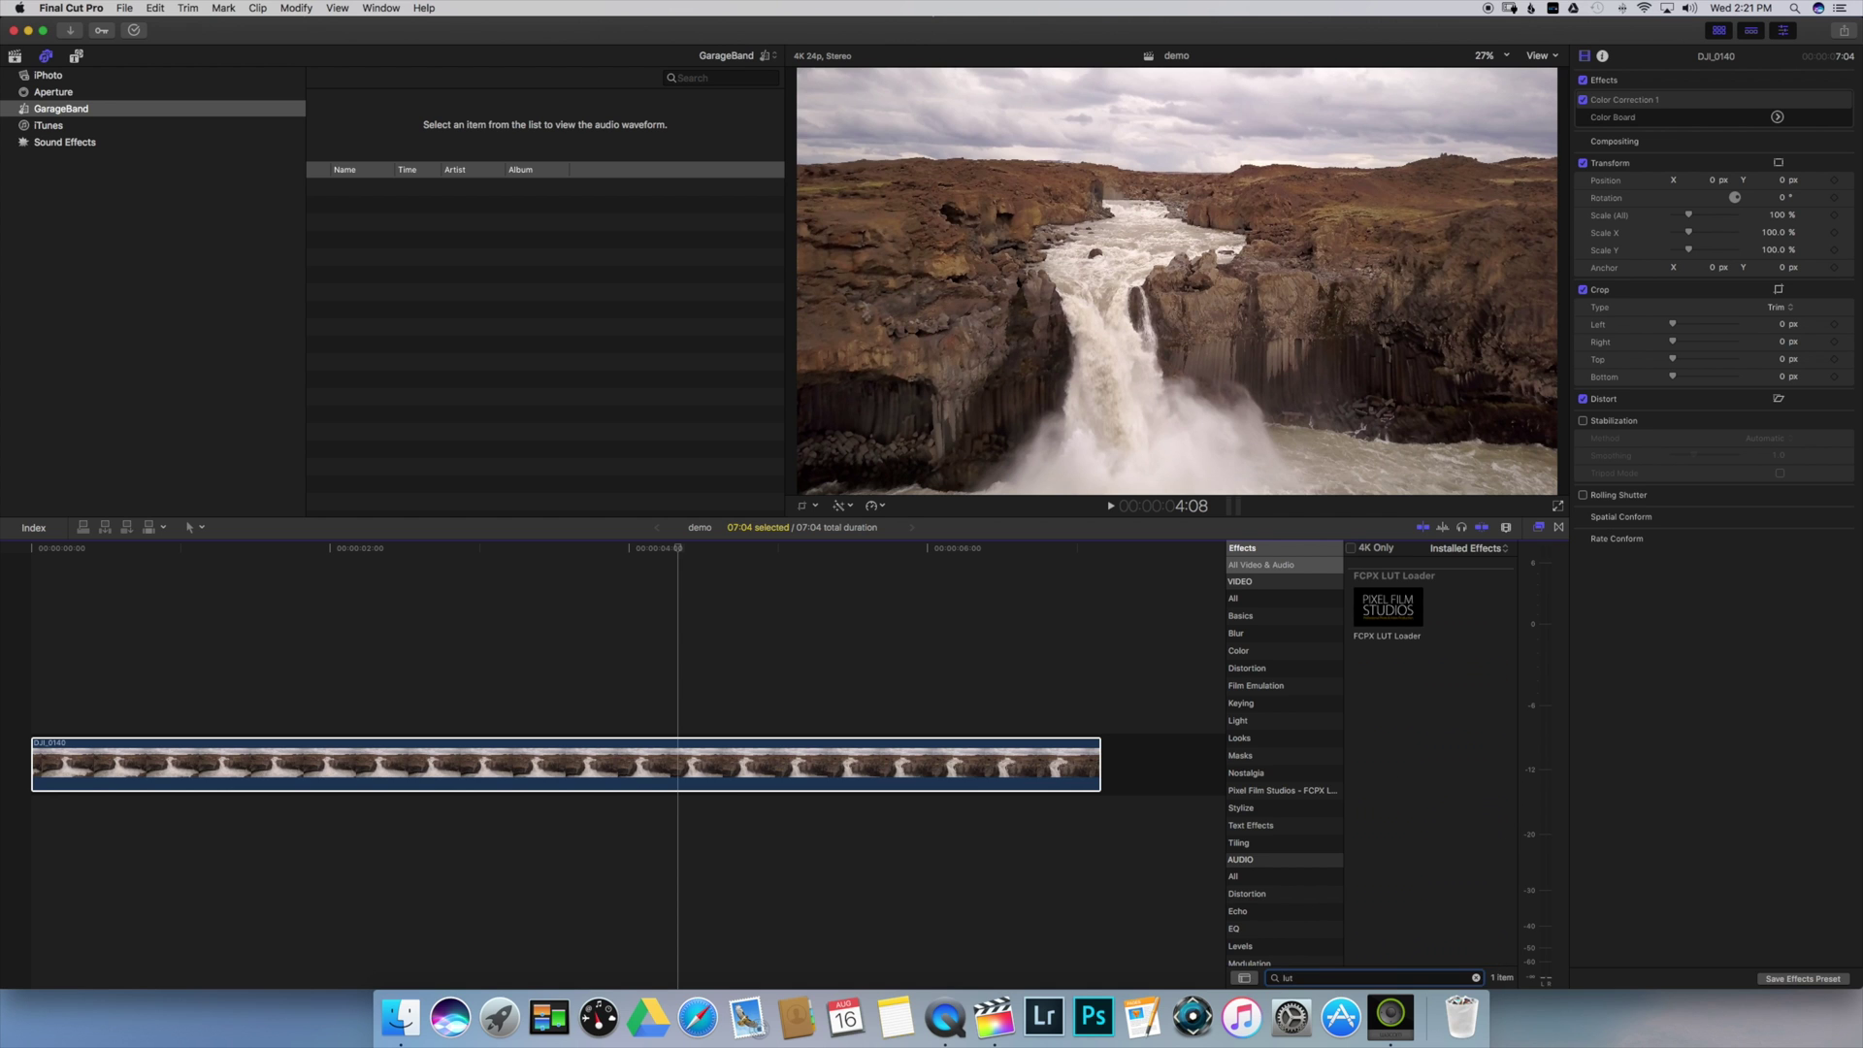
click(1398, 610)
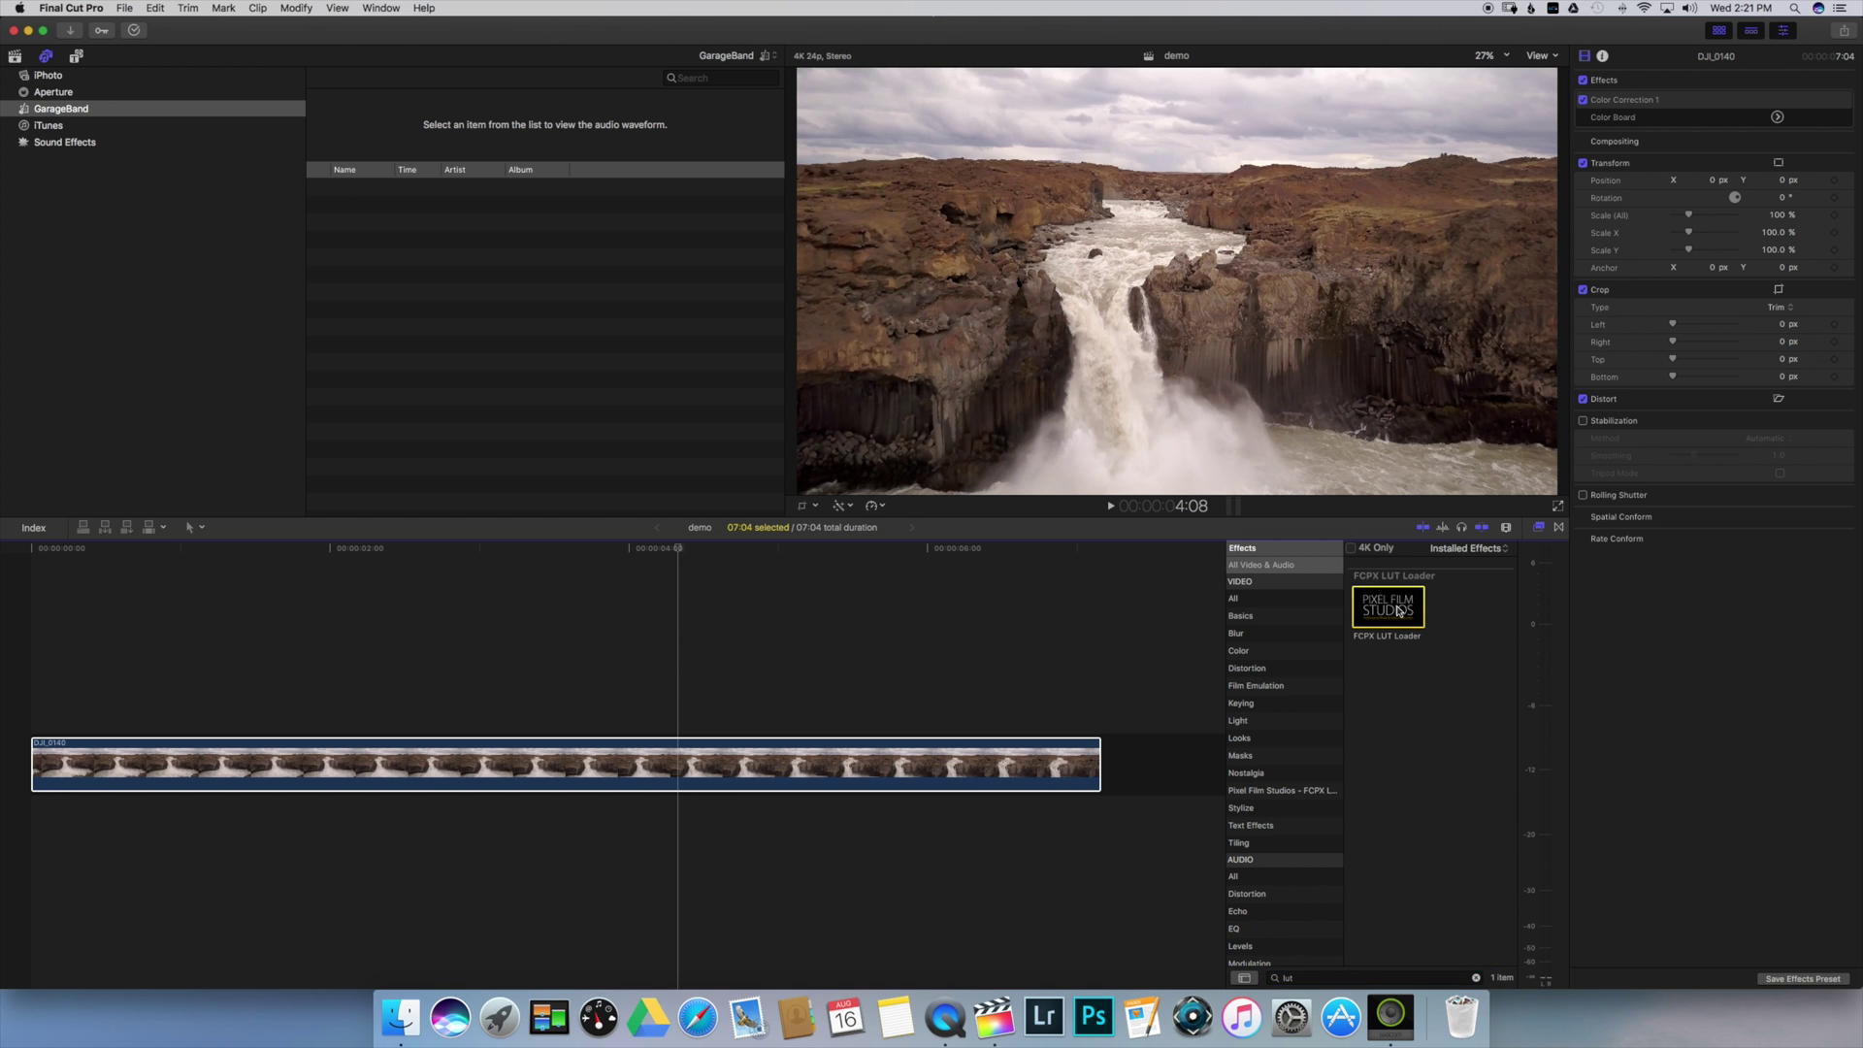
drag(1398, 609, 726, 775)
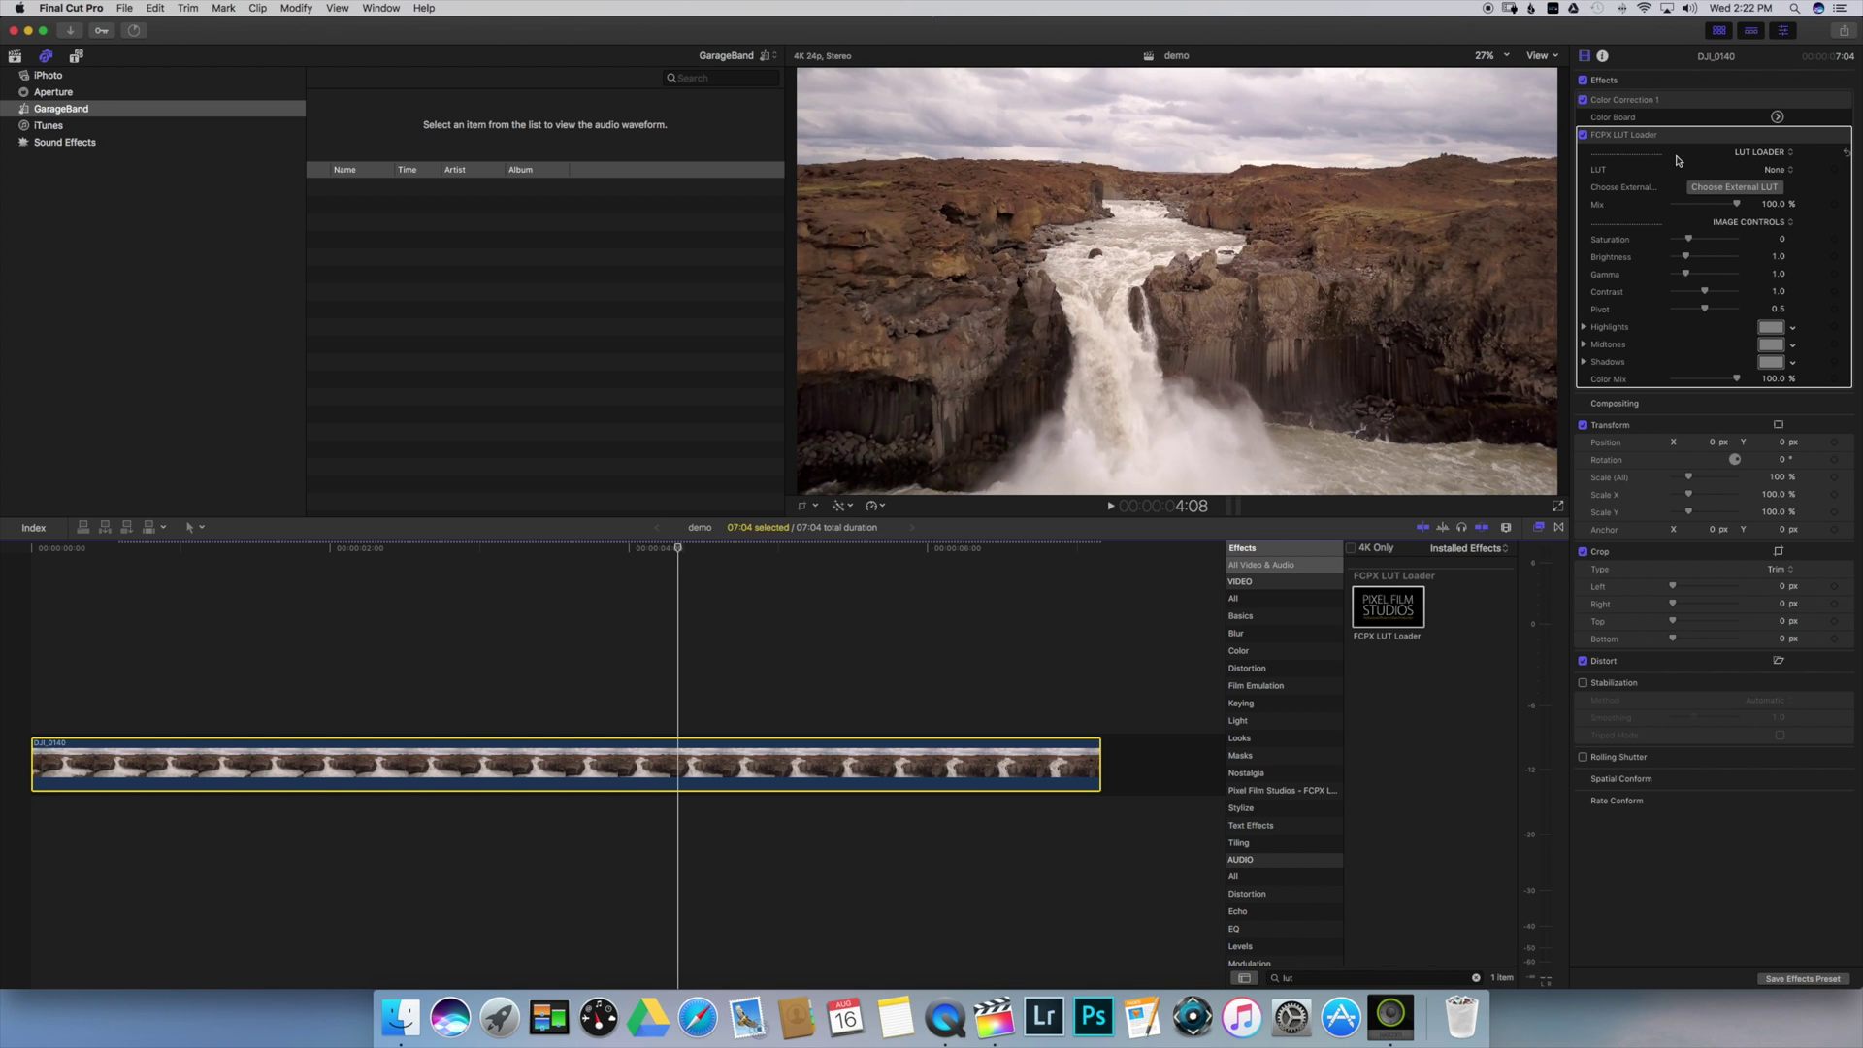
Step: Choose Blank.cube as the LUT Loader's LUT and lower Mix to 57.8 %
click(1775, 170)
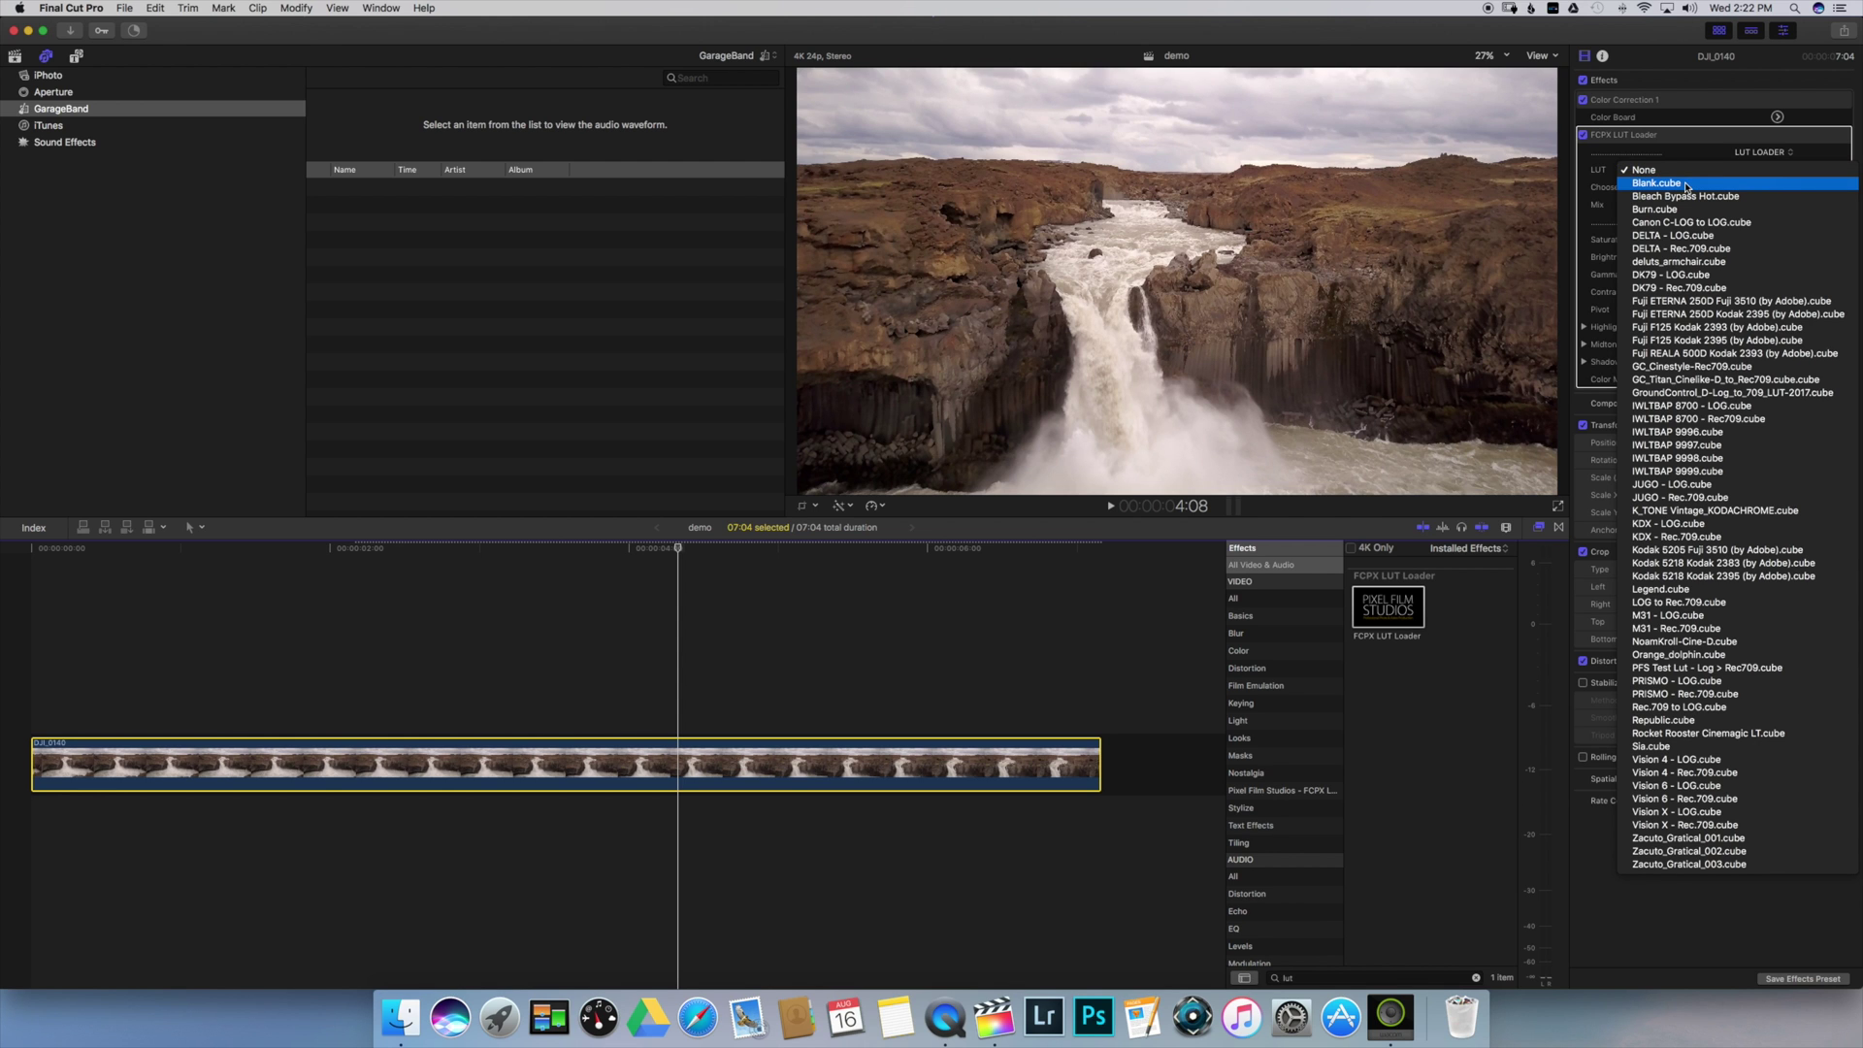
key(Escape)
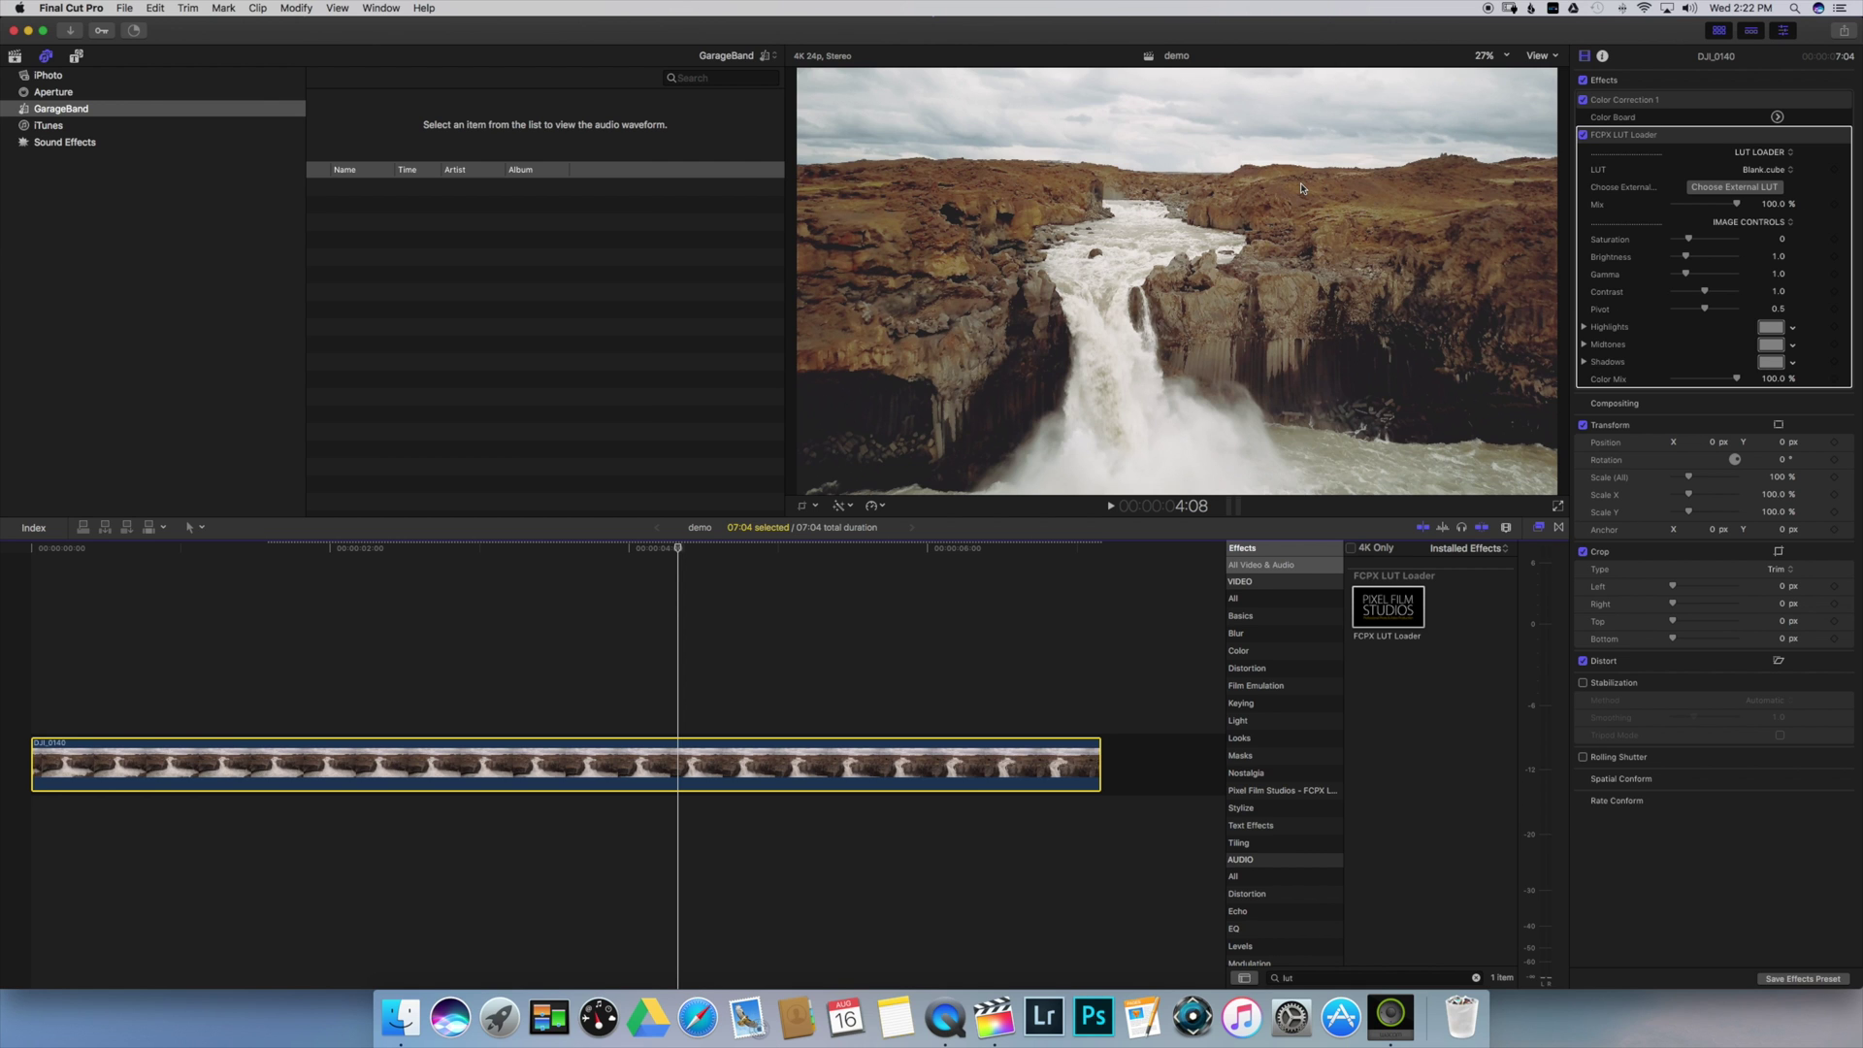
drag(1737, 204, 1712, 209)
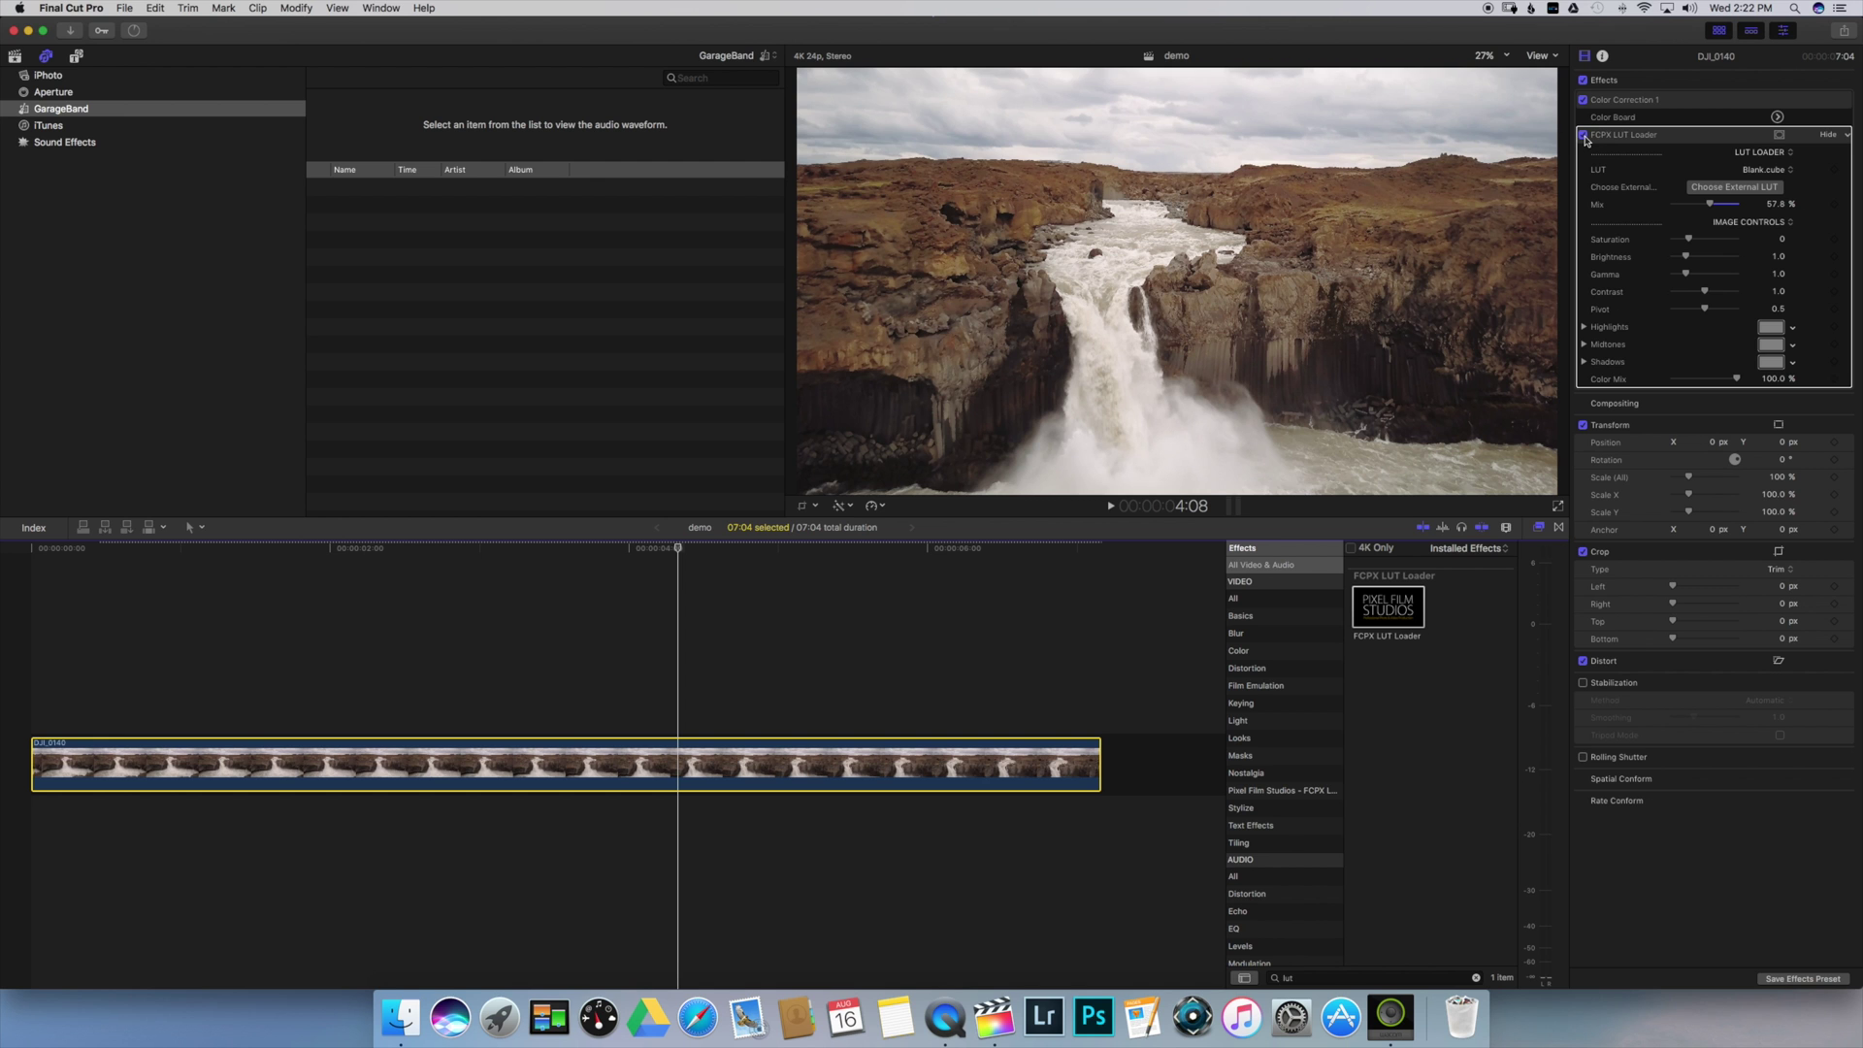
click(1585, 137)
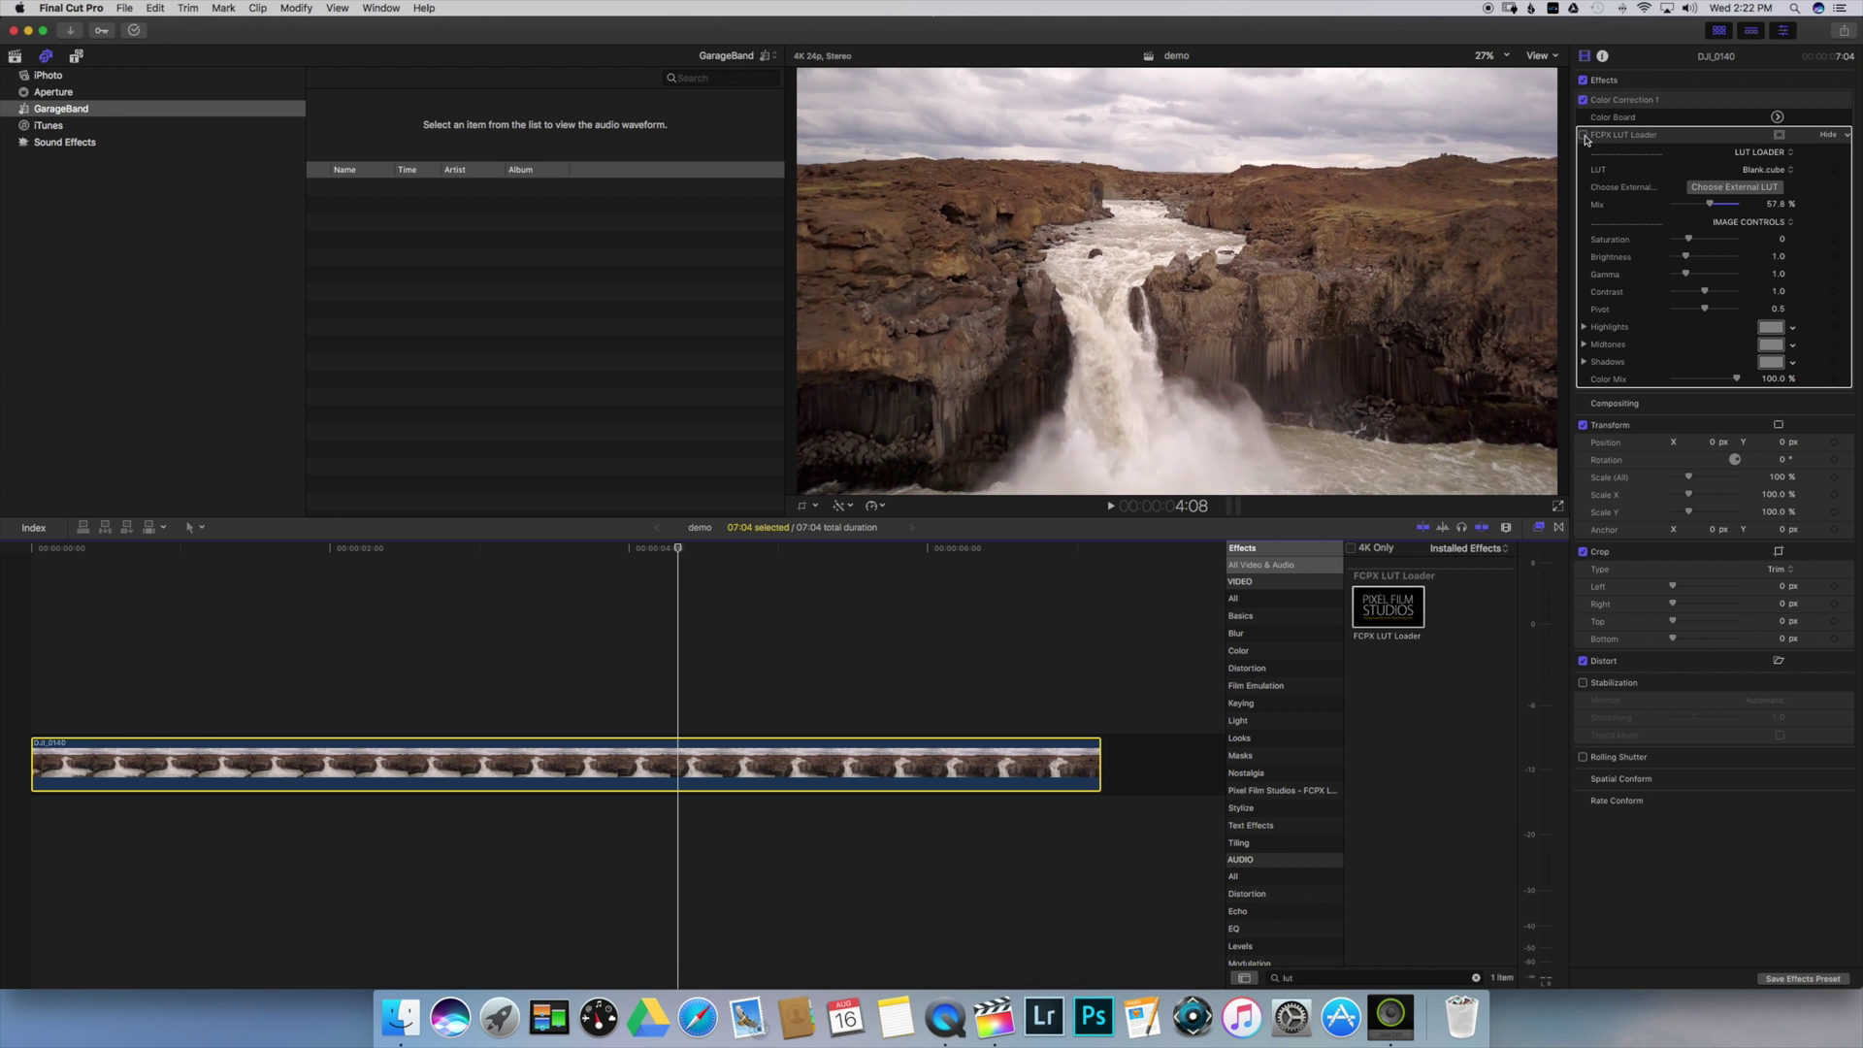
click(1585, 136)
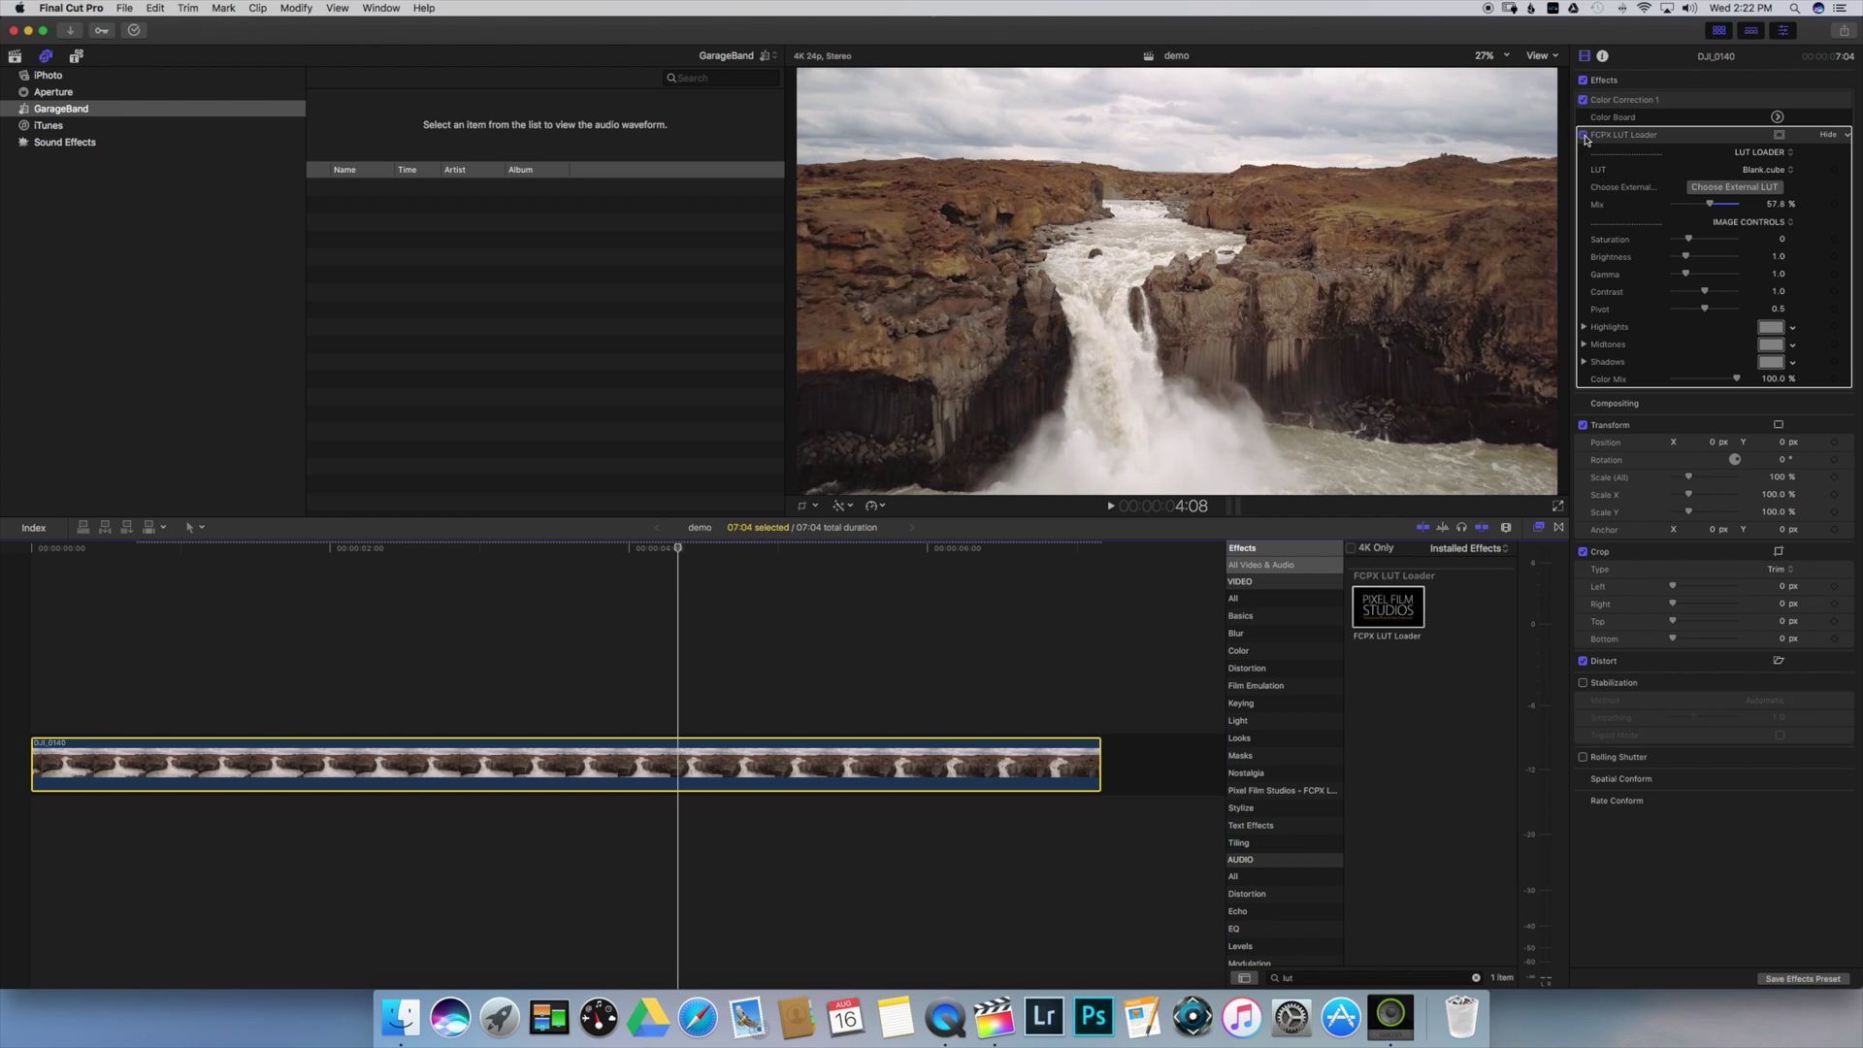
key(space)
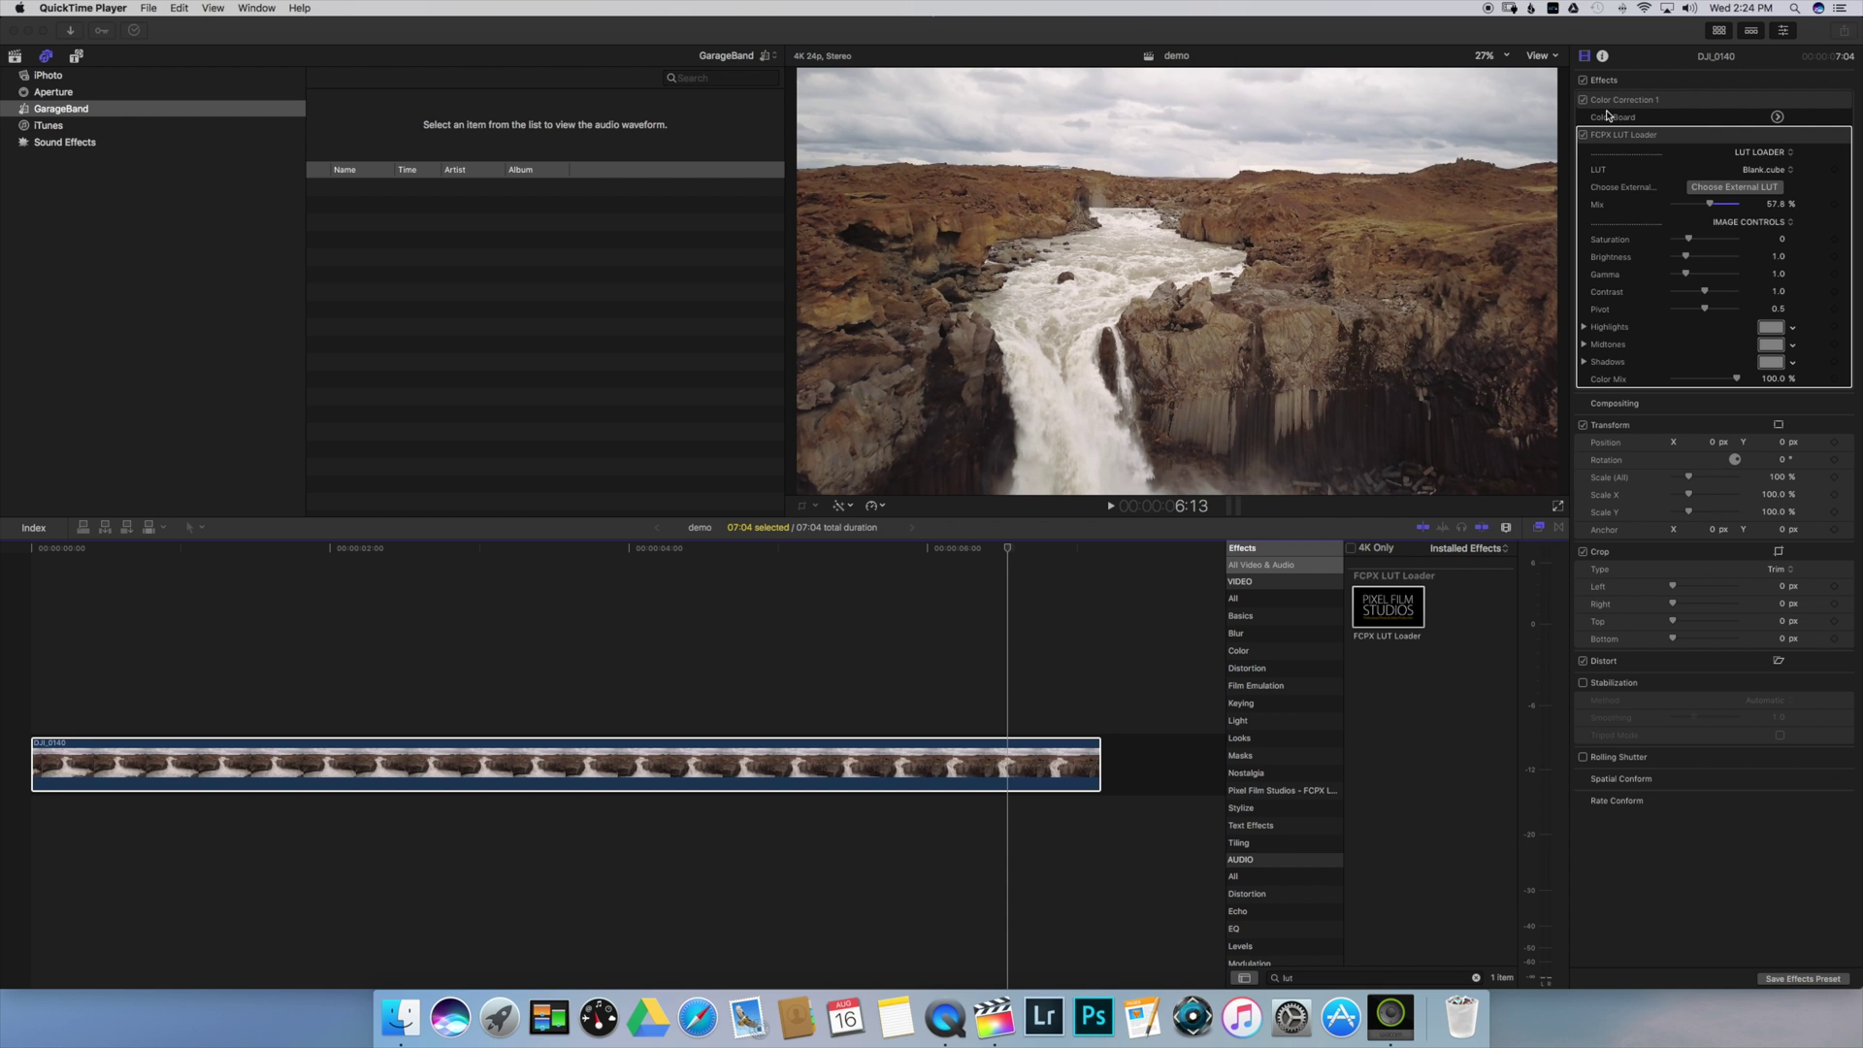
click(1778, 117)
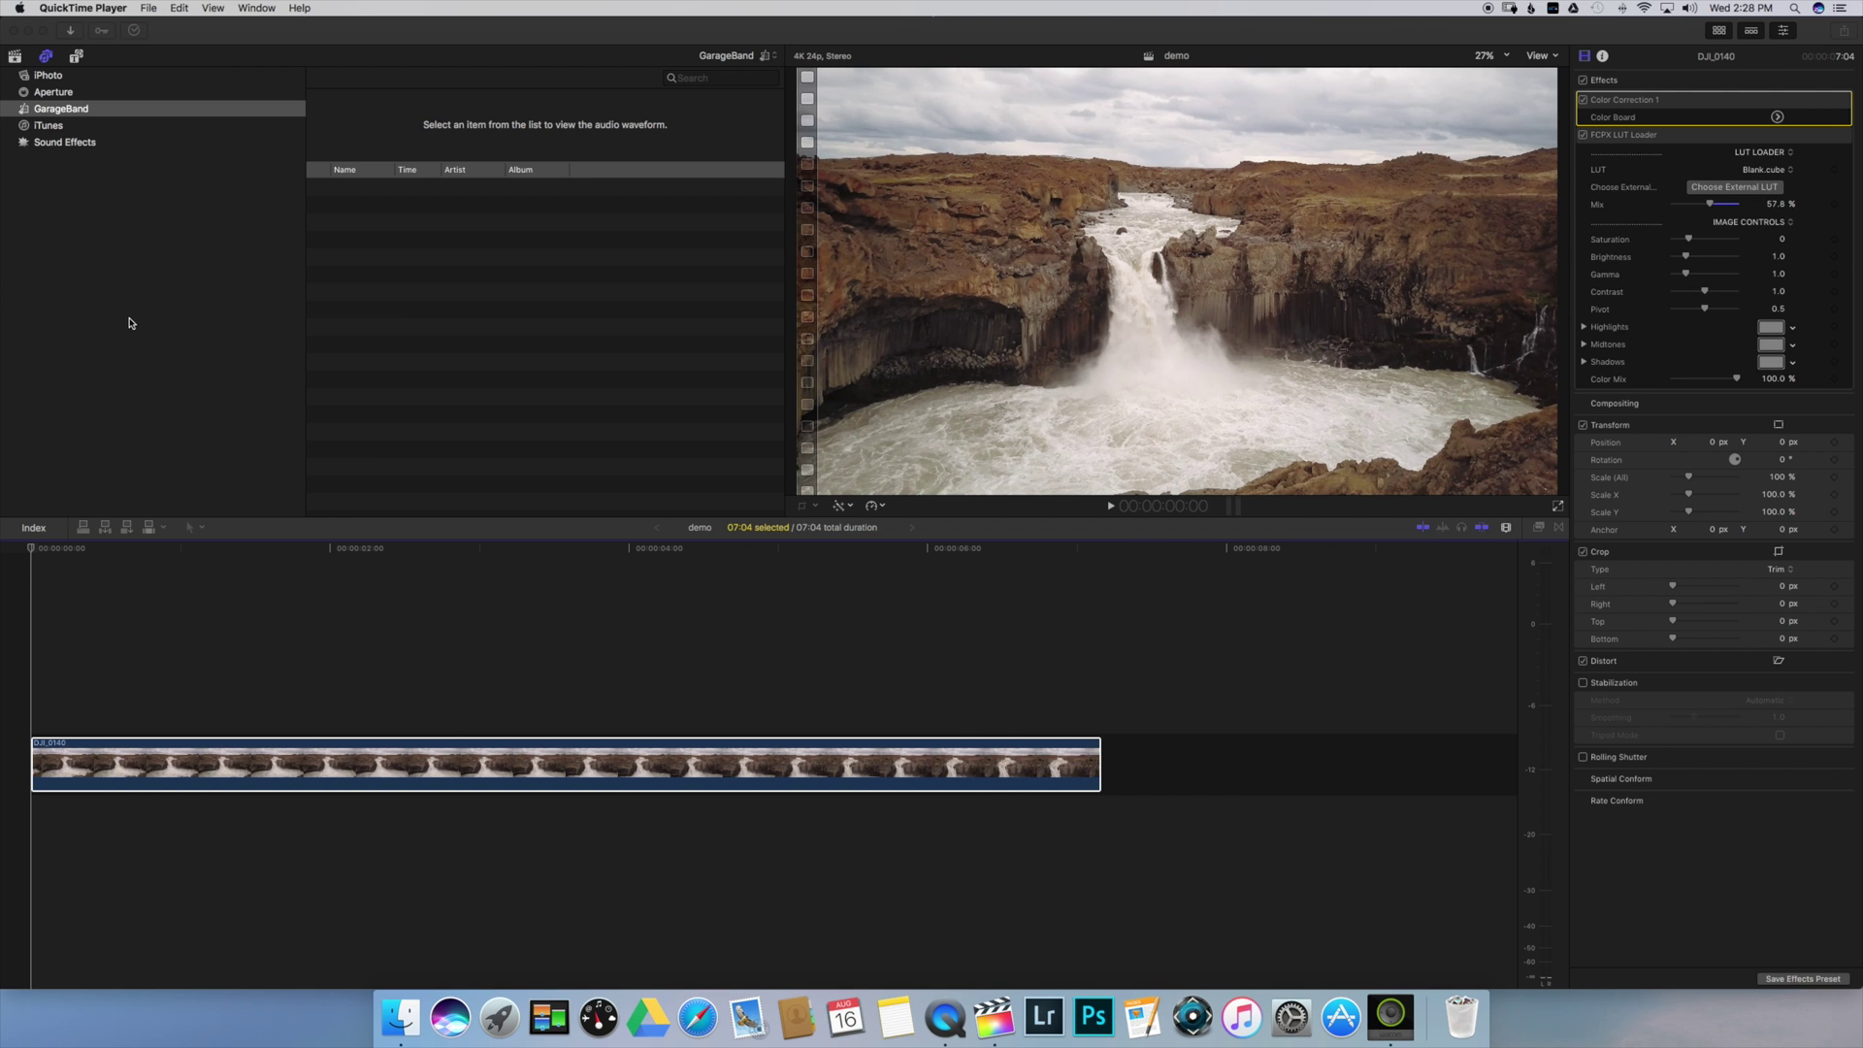
Step: Search effects for 'lett' and drag Letterbox onto clip DJ_0140
click(1541, 528)
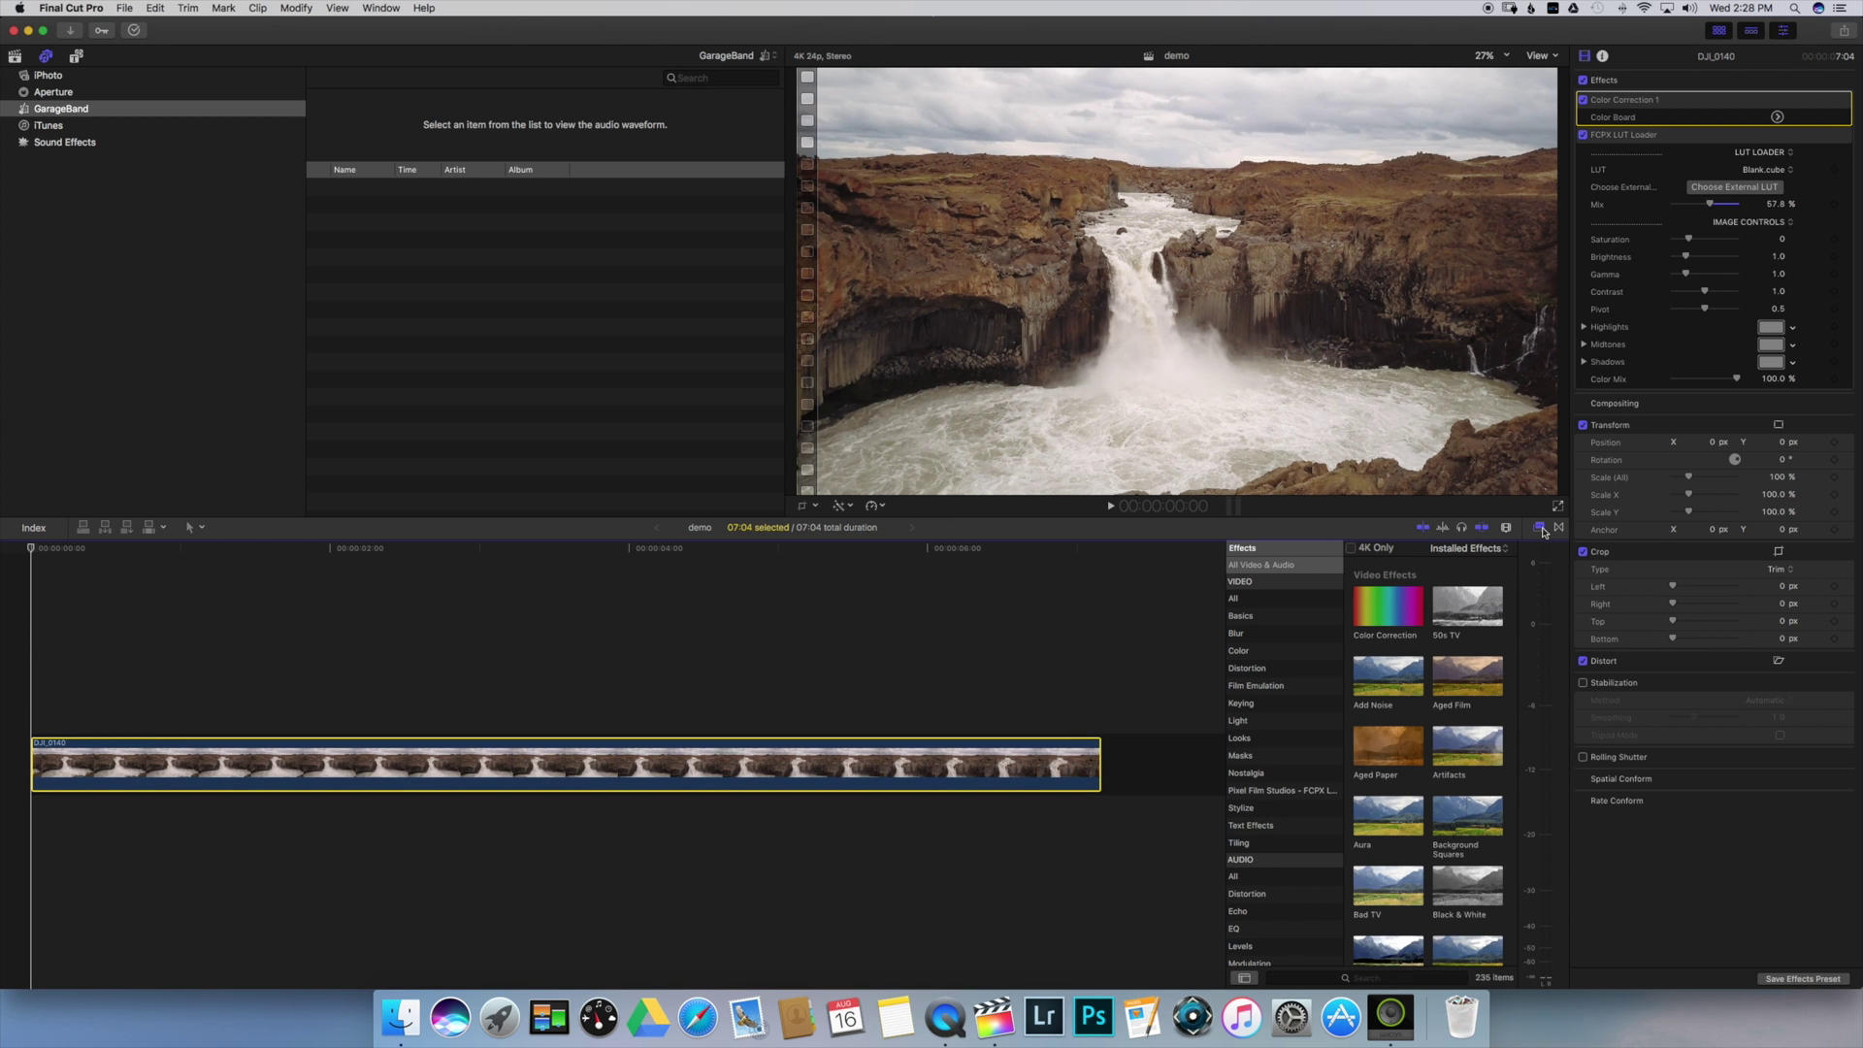
click(1327, 980)
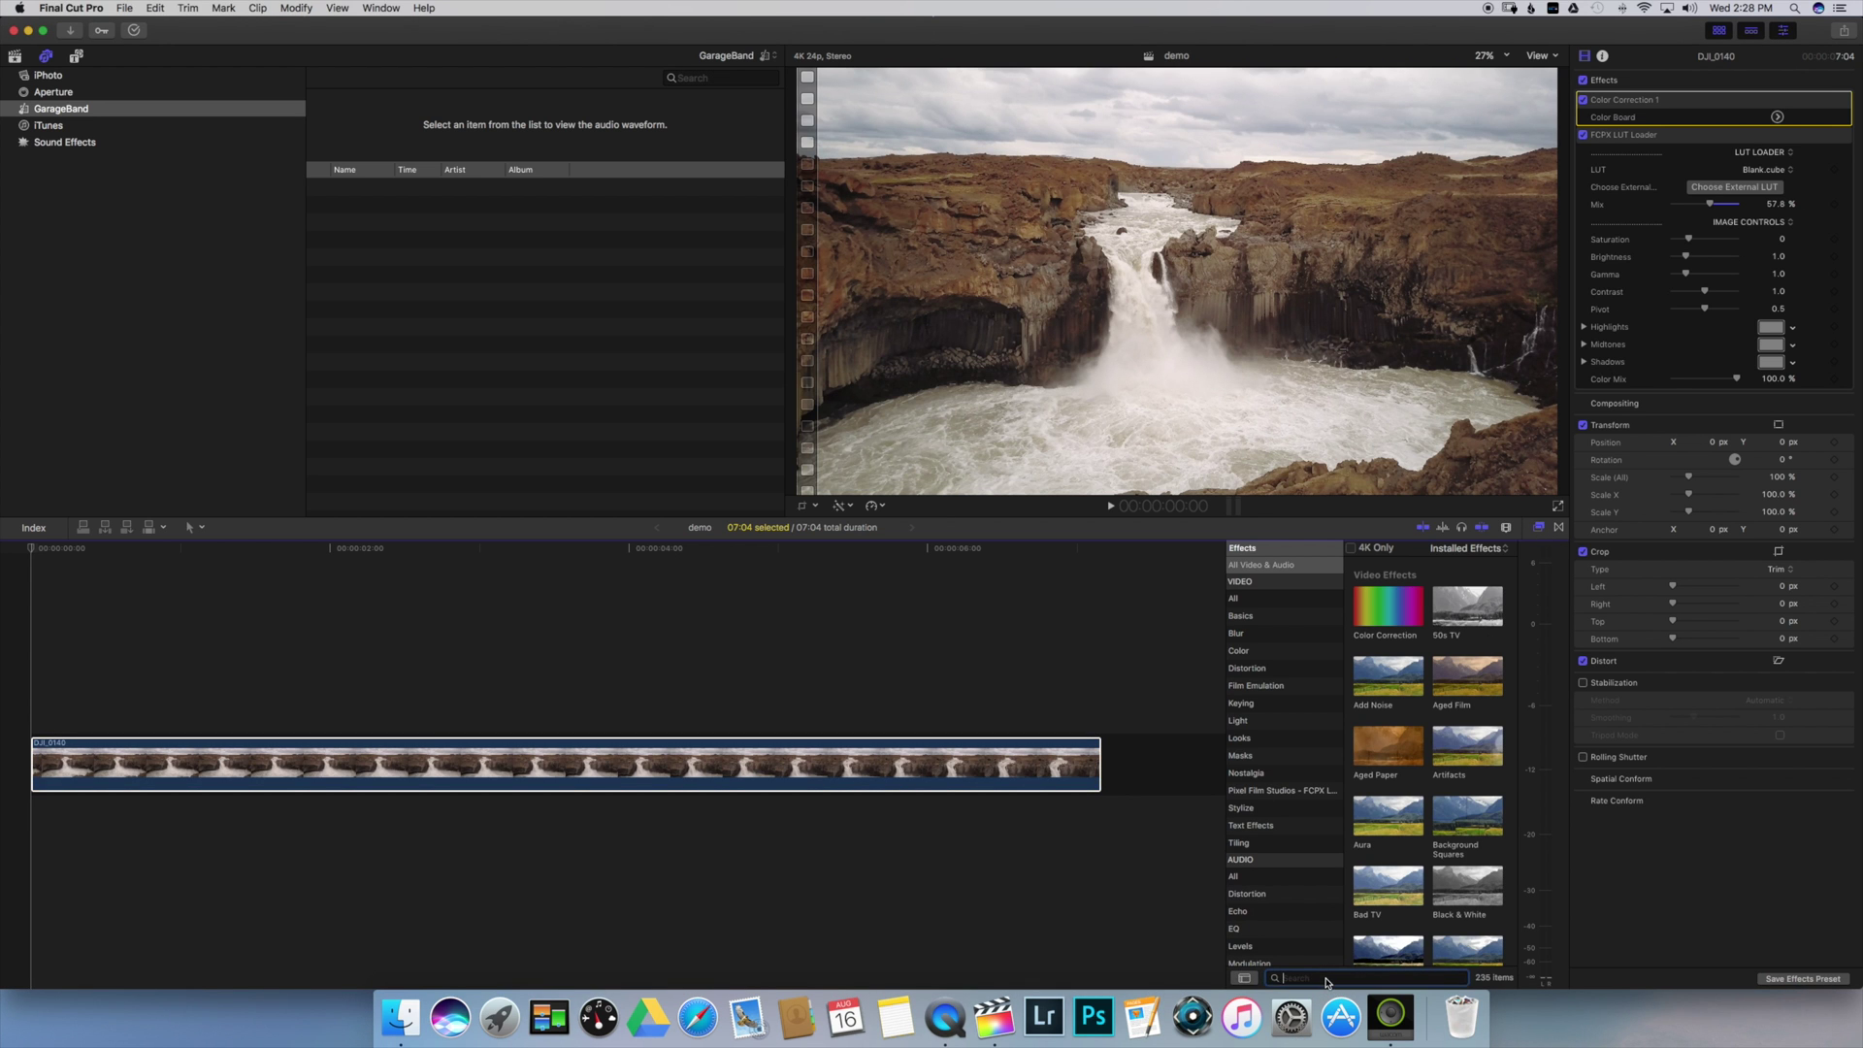
text(lett)
click(1406, 594)
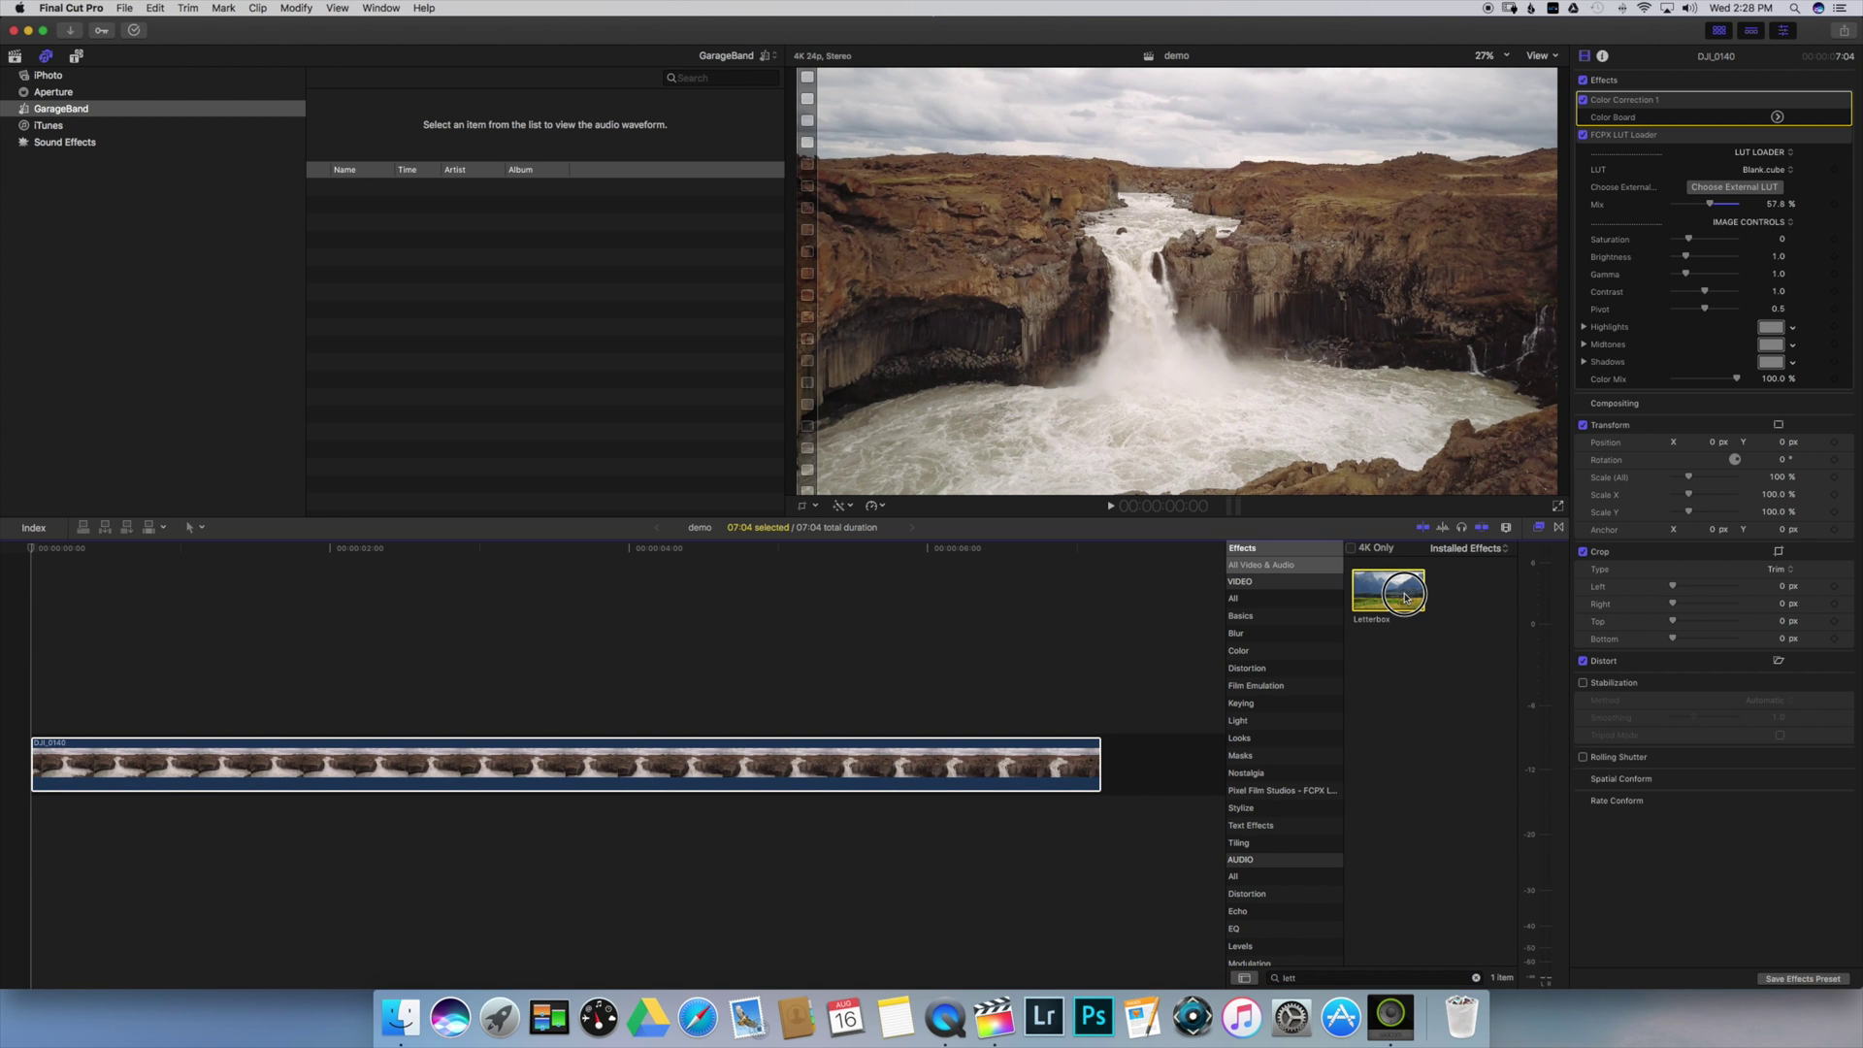
drag(1407, 594, 604, 763)
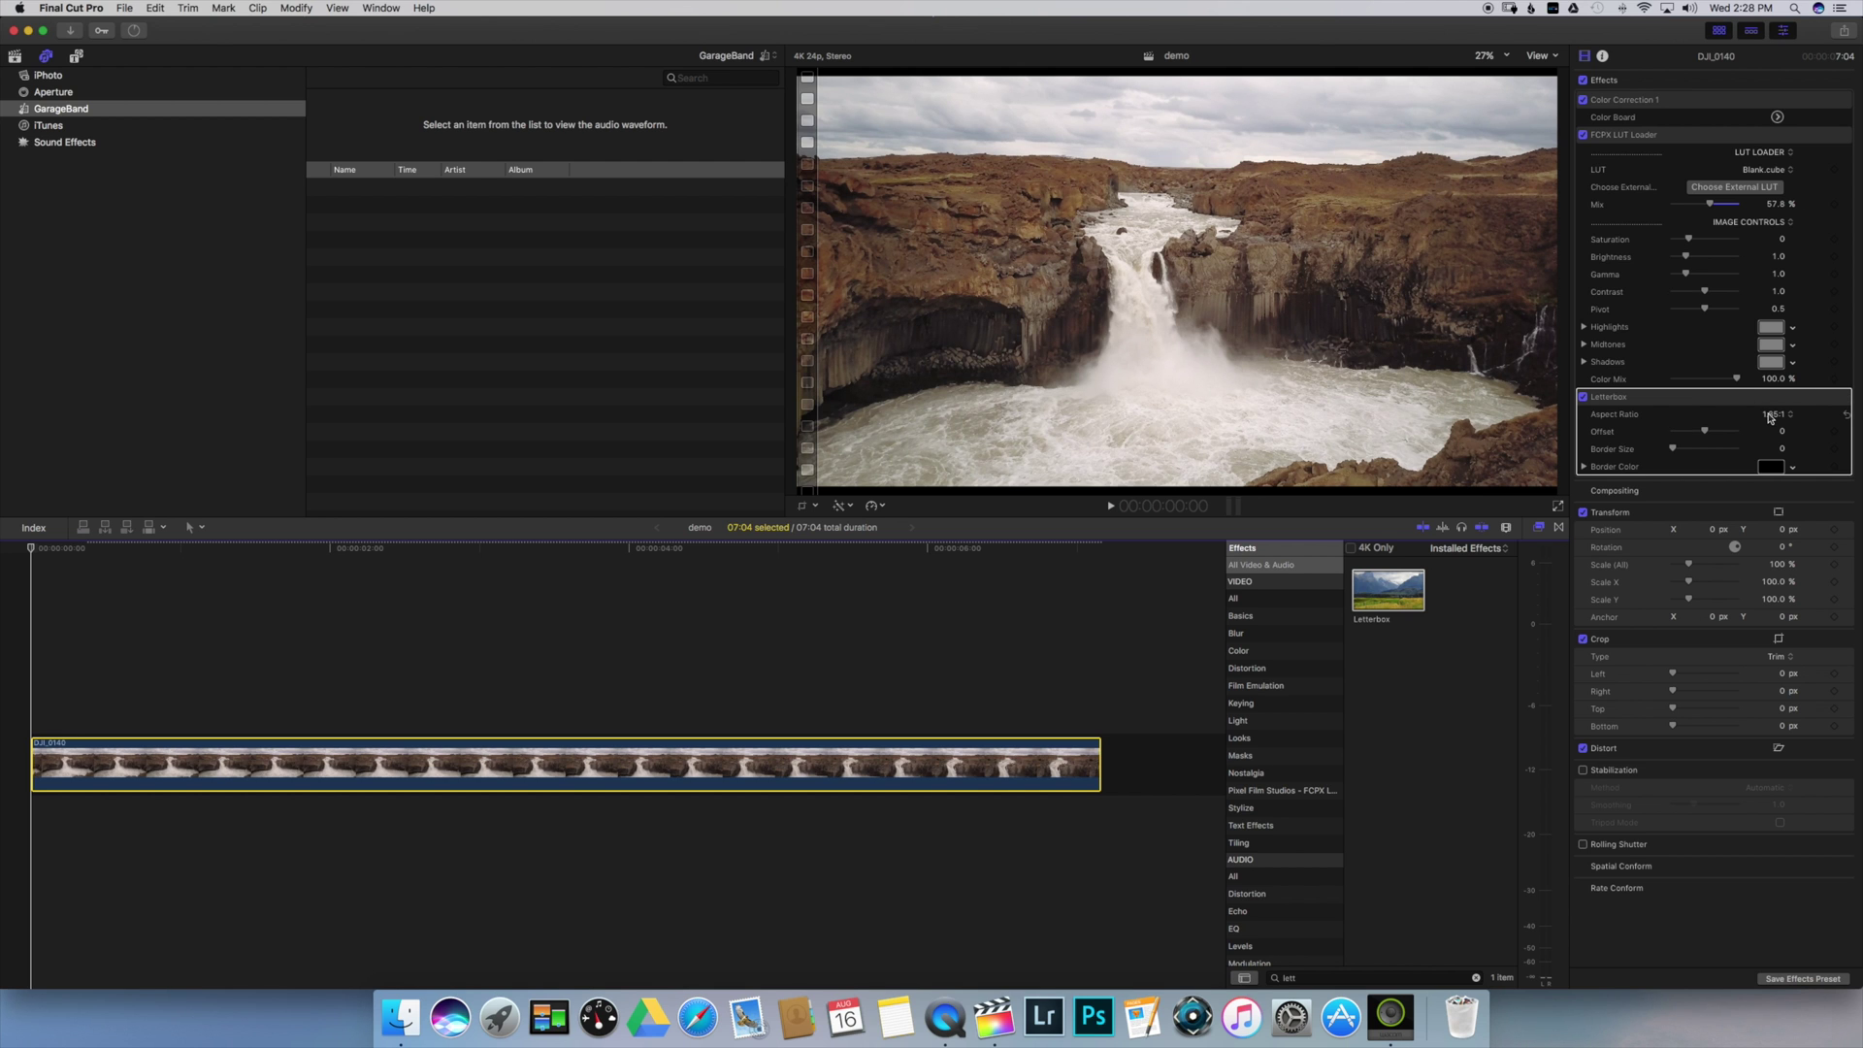
Step: Set the Letterbox aspect ratio to 2.35:1, with Offset left at 0
click(1770, 415)
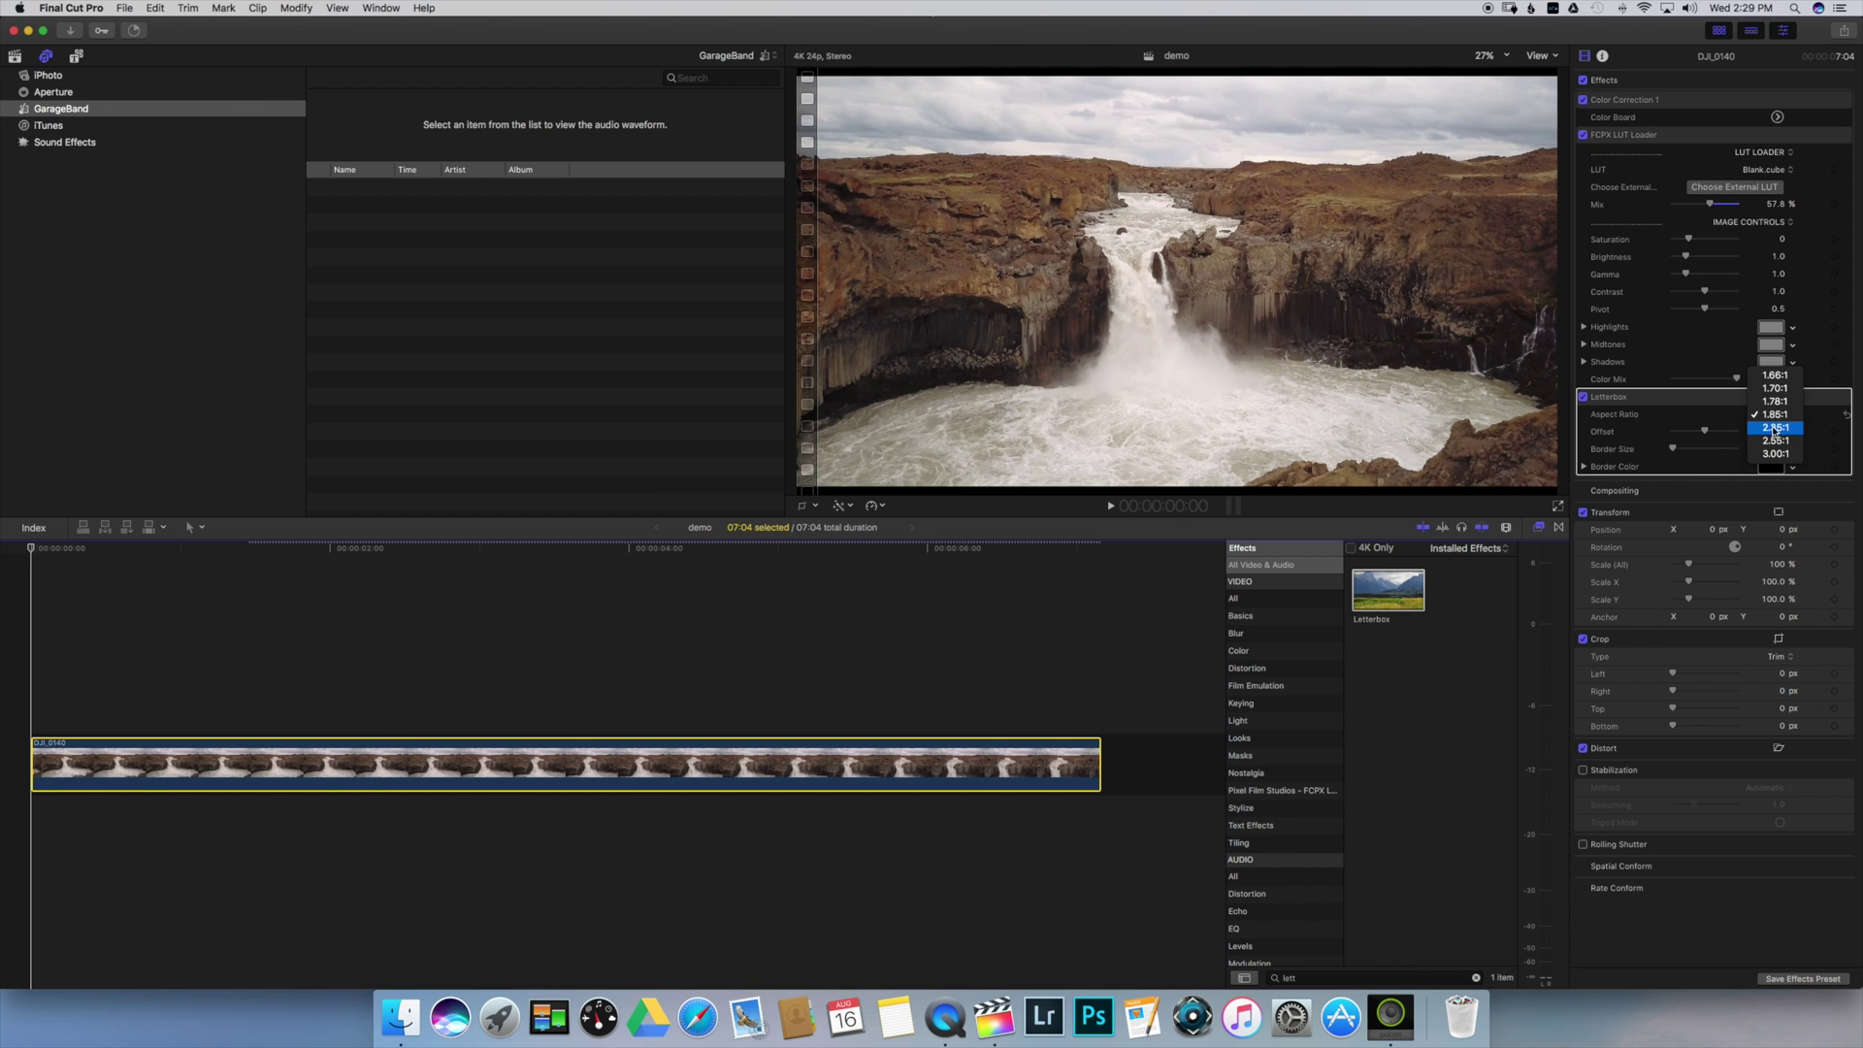
key(Escape)
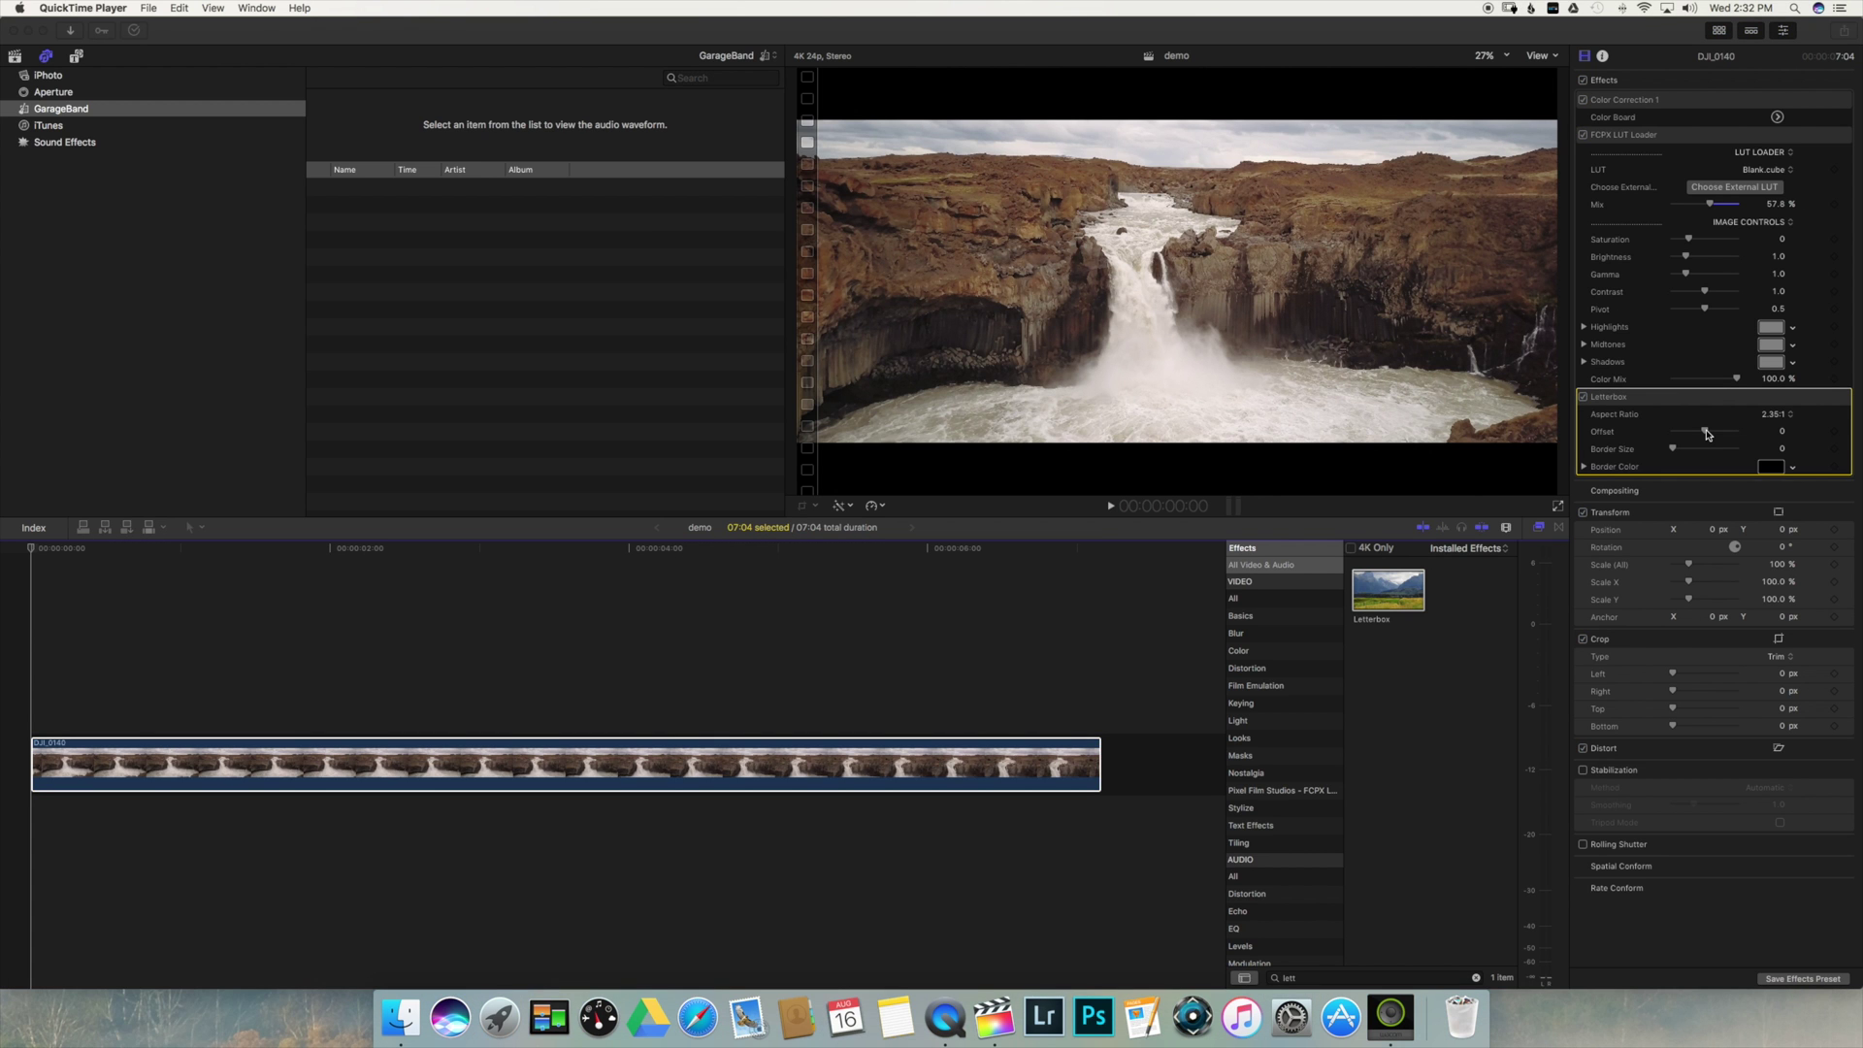
mouse_move(1708, 434)
mouse_down()
mouse_move(1669, 433)
mouse_move(1739, 439)
mouse_move(1710, 439)
mouse_up()
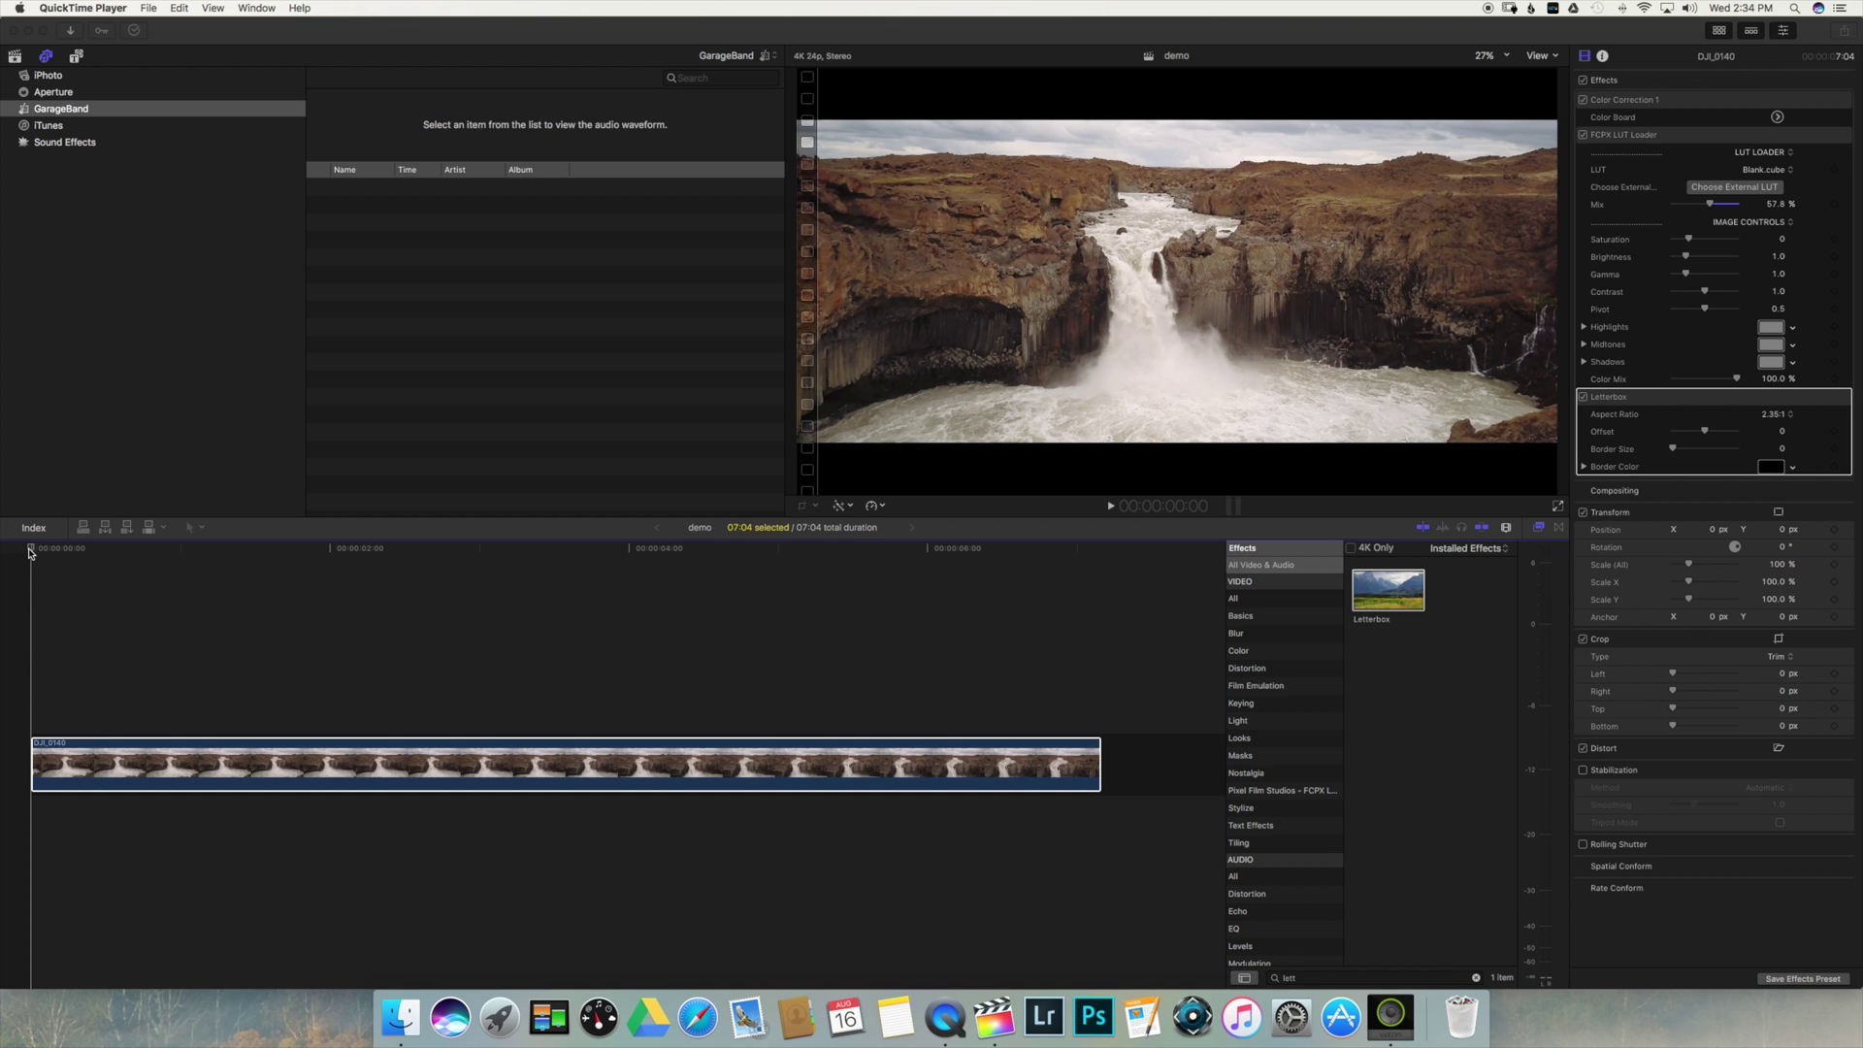
Step: Drag the Letterbox Offset to -0.65, move the playhead toward the clip's end, and play
click(1705, 432)
drag(1706, 433, 1697, 436)
drag(1694, 436, 1685, 438)
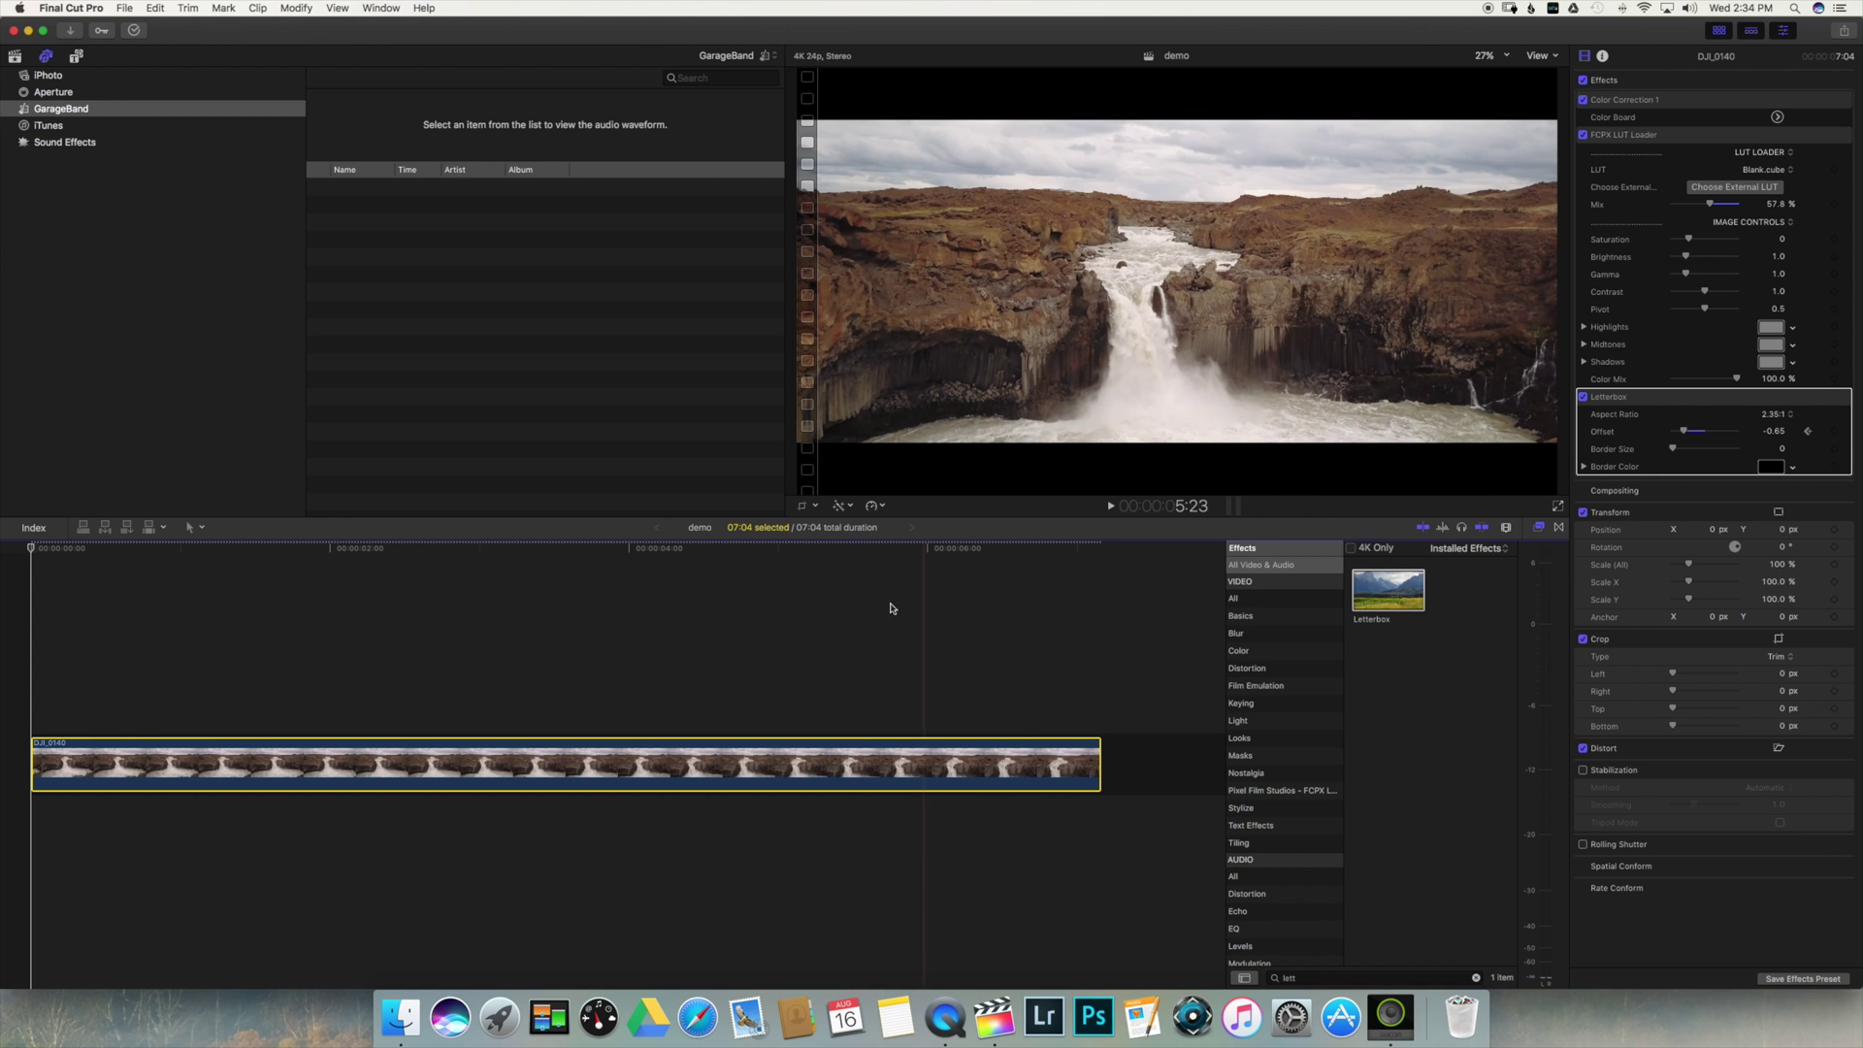
drag(41, 552, 1089, 604)
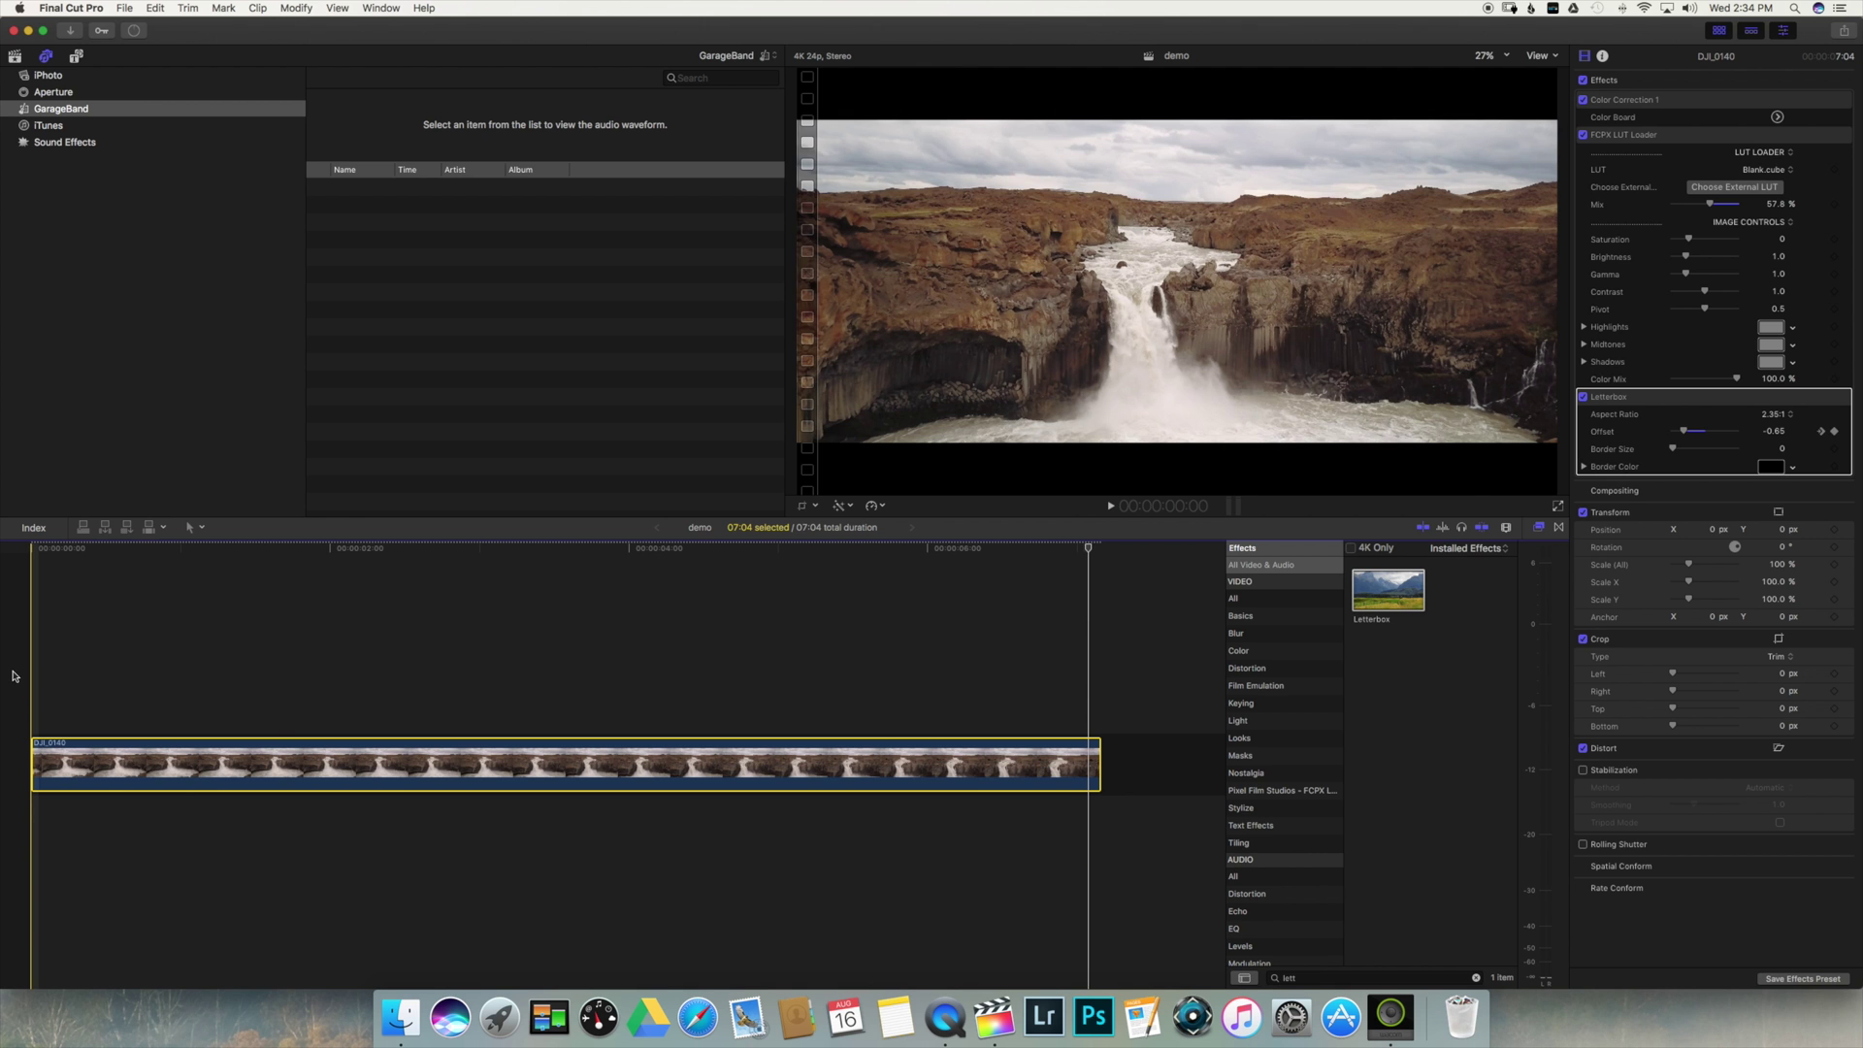
key(space)
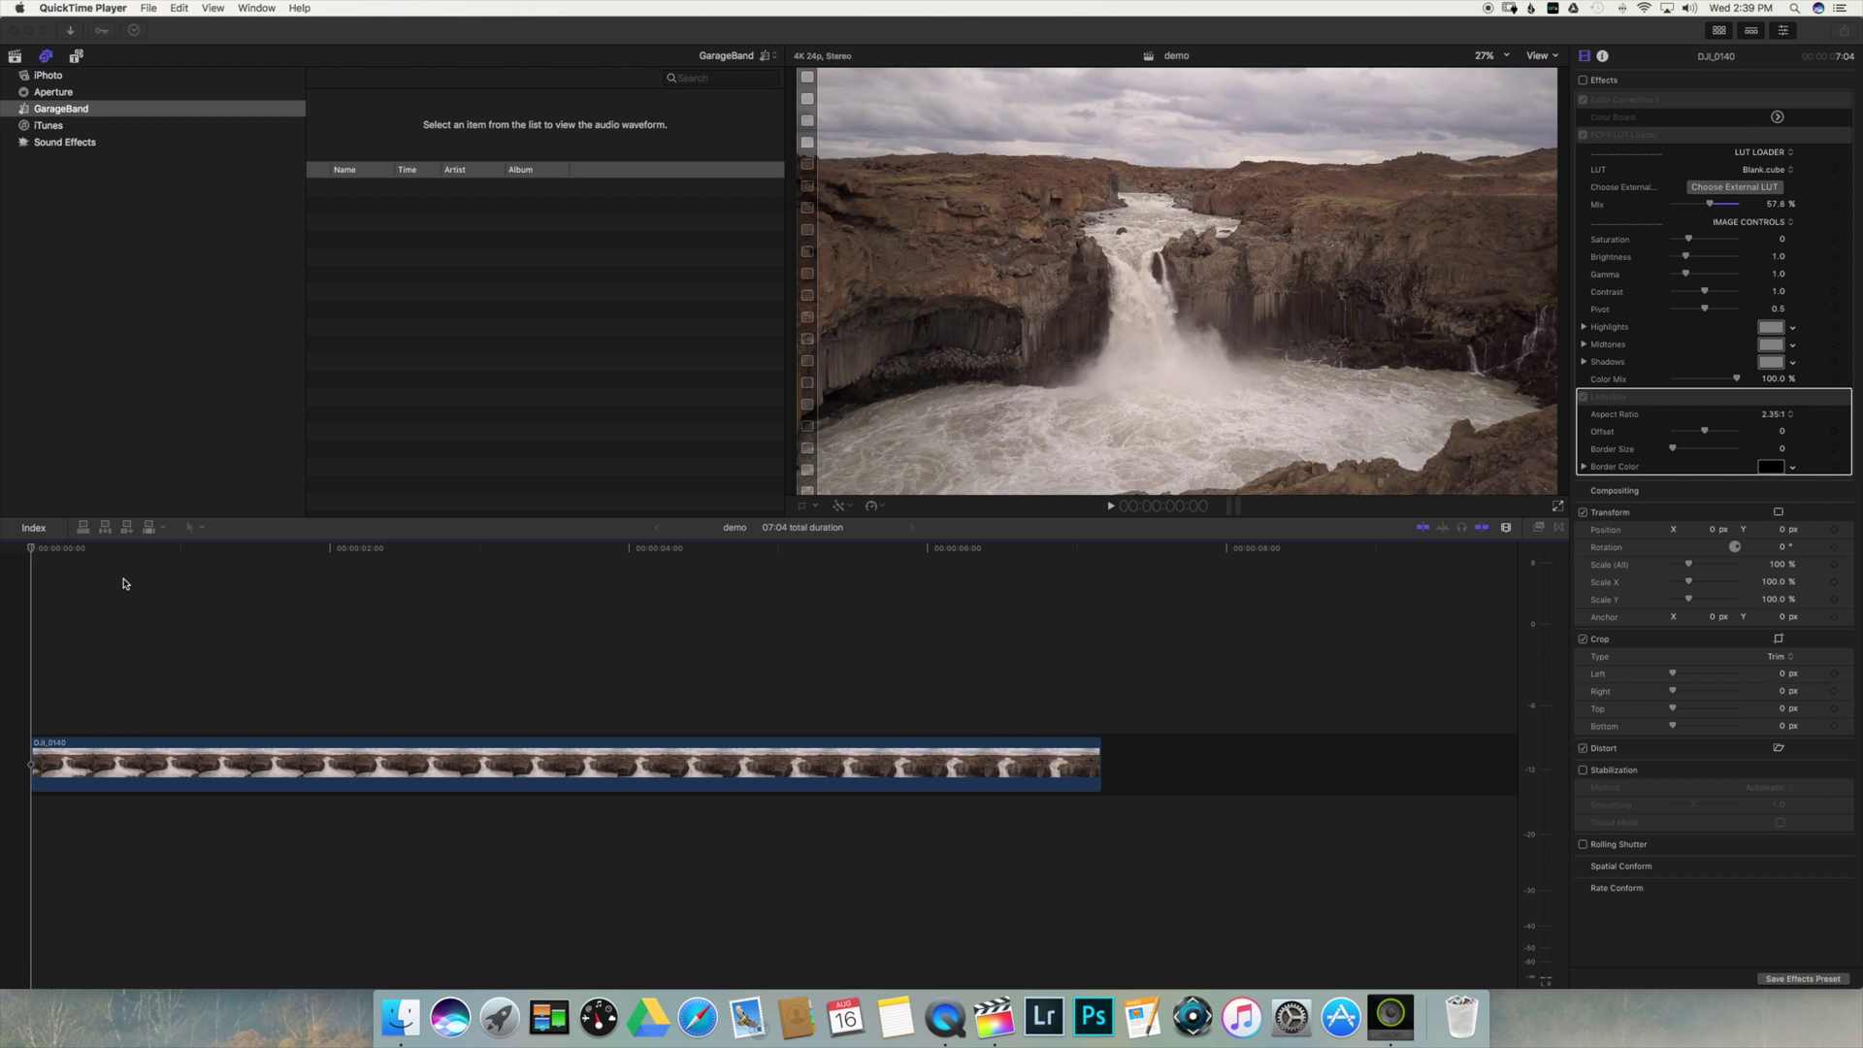
Step: Return to Final Cut Pro, play the clip from the start, then park the playhead near its start
click(125, 646)
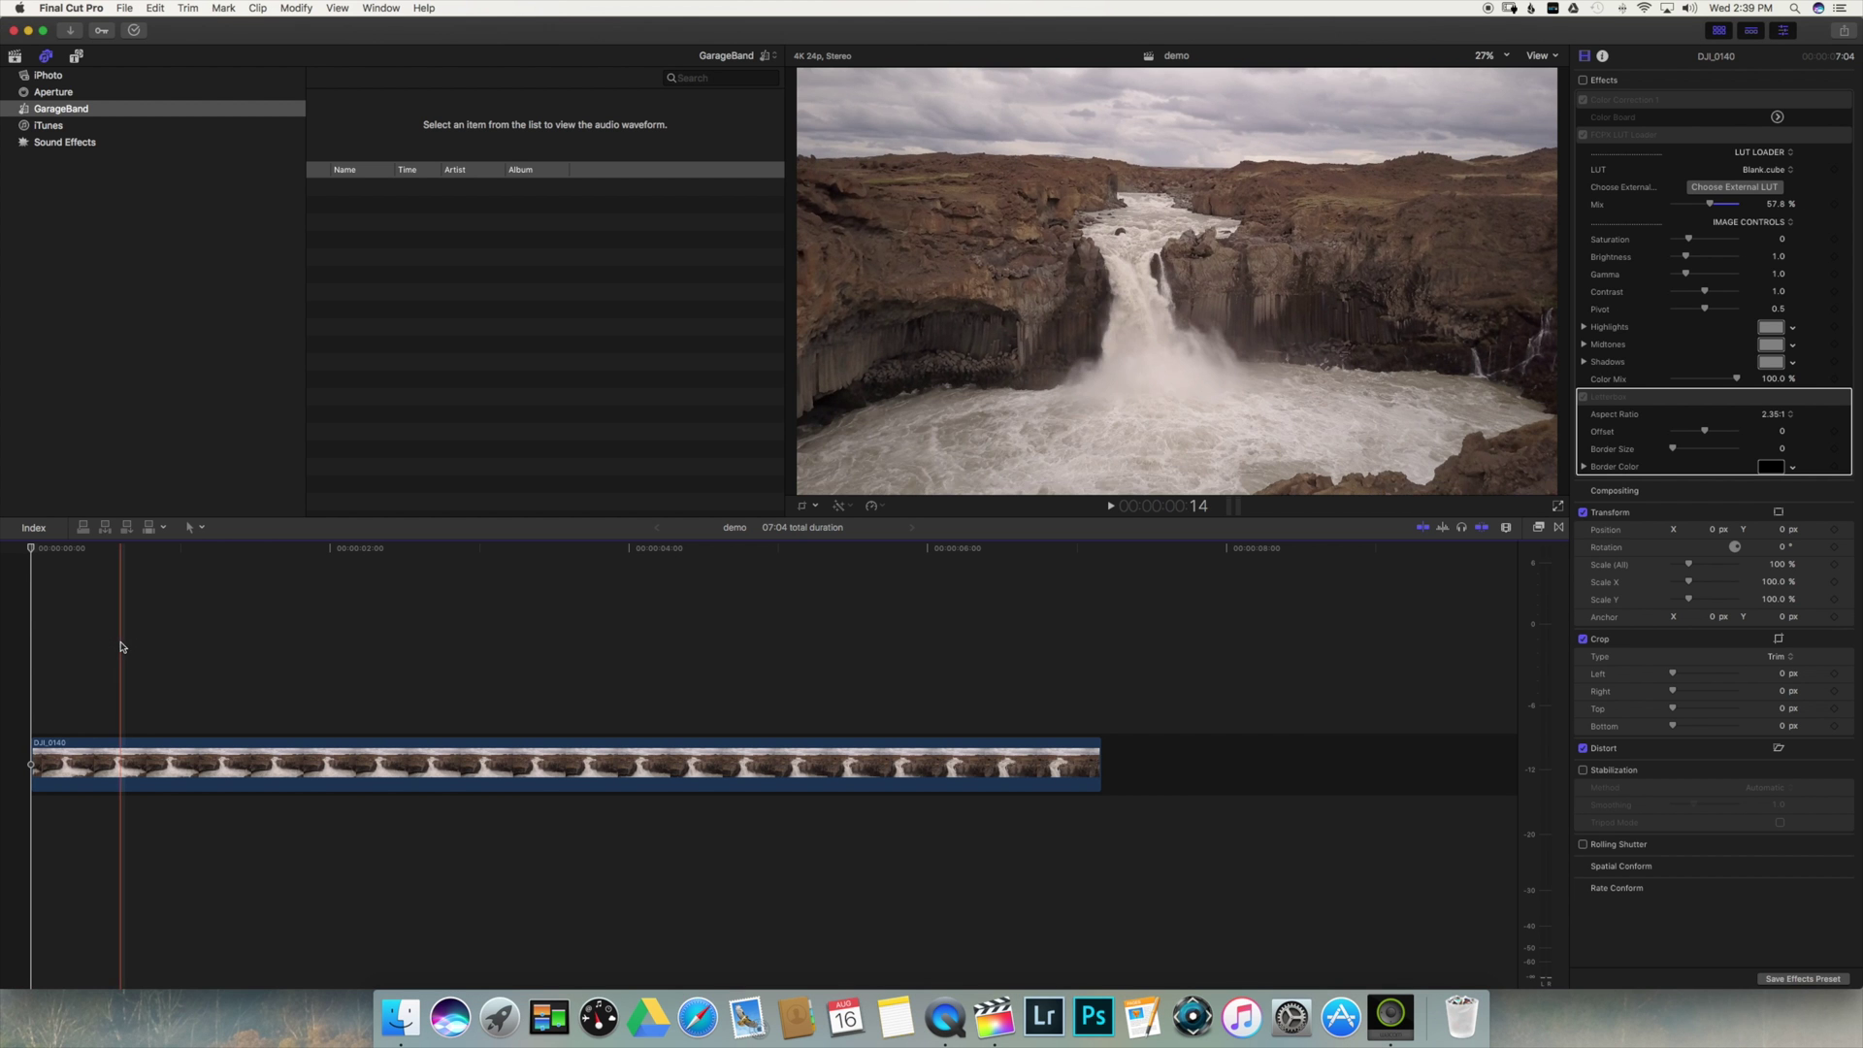
key(Home)
key(space)
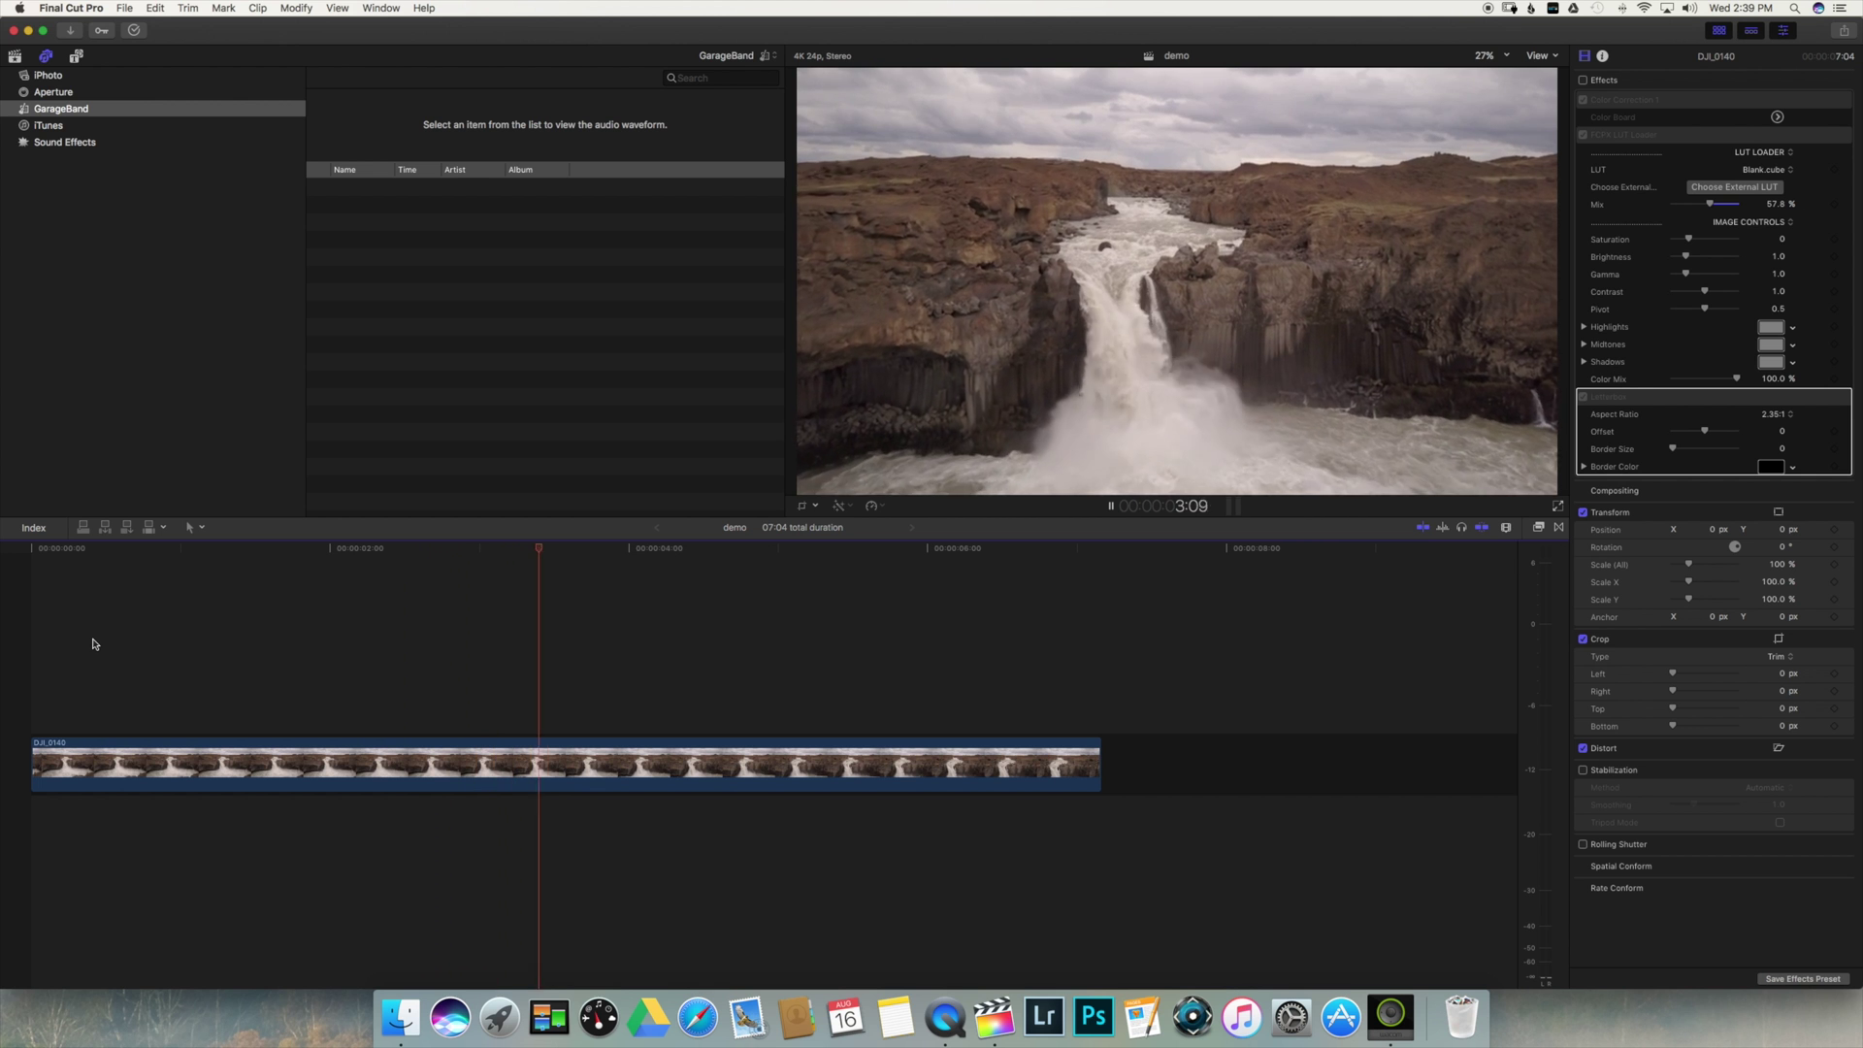
key(space)
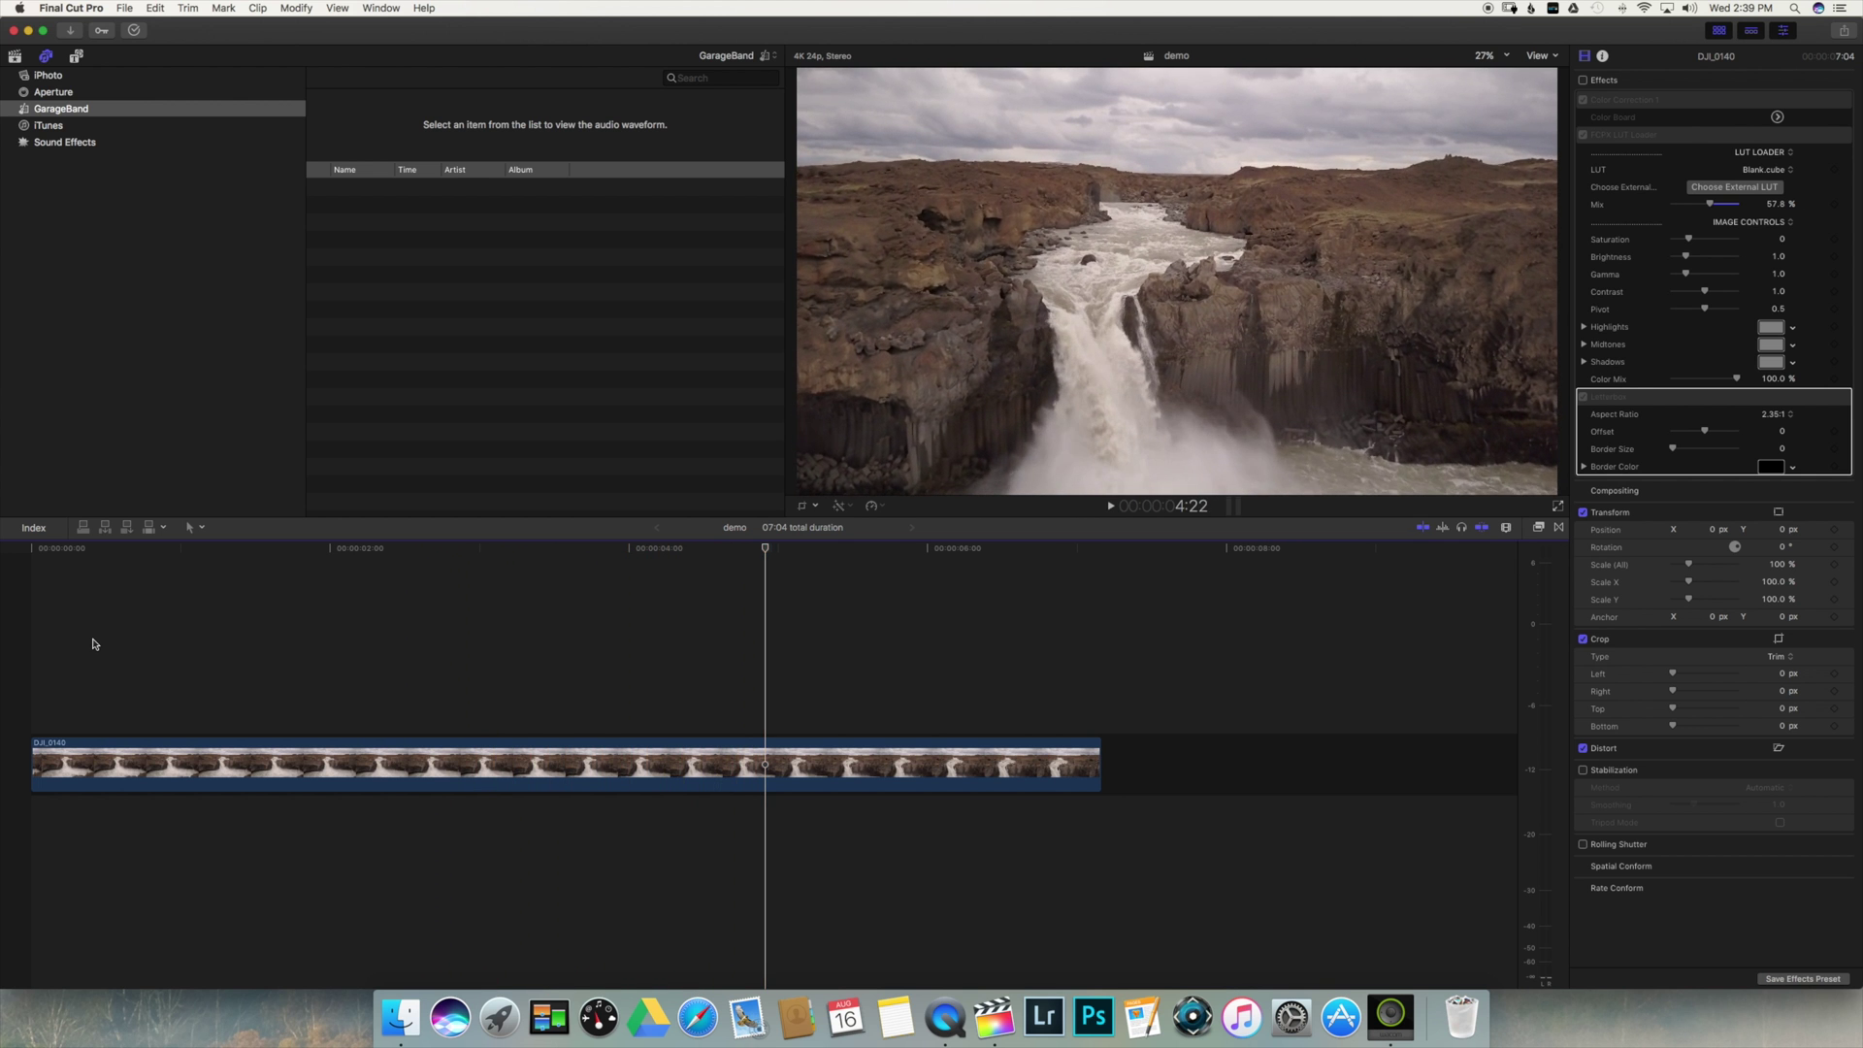
click(53, 597)
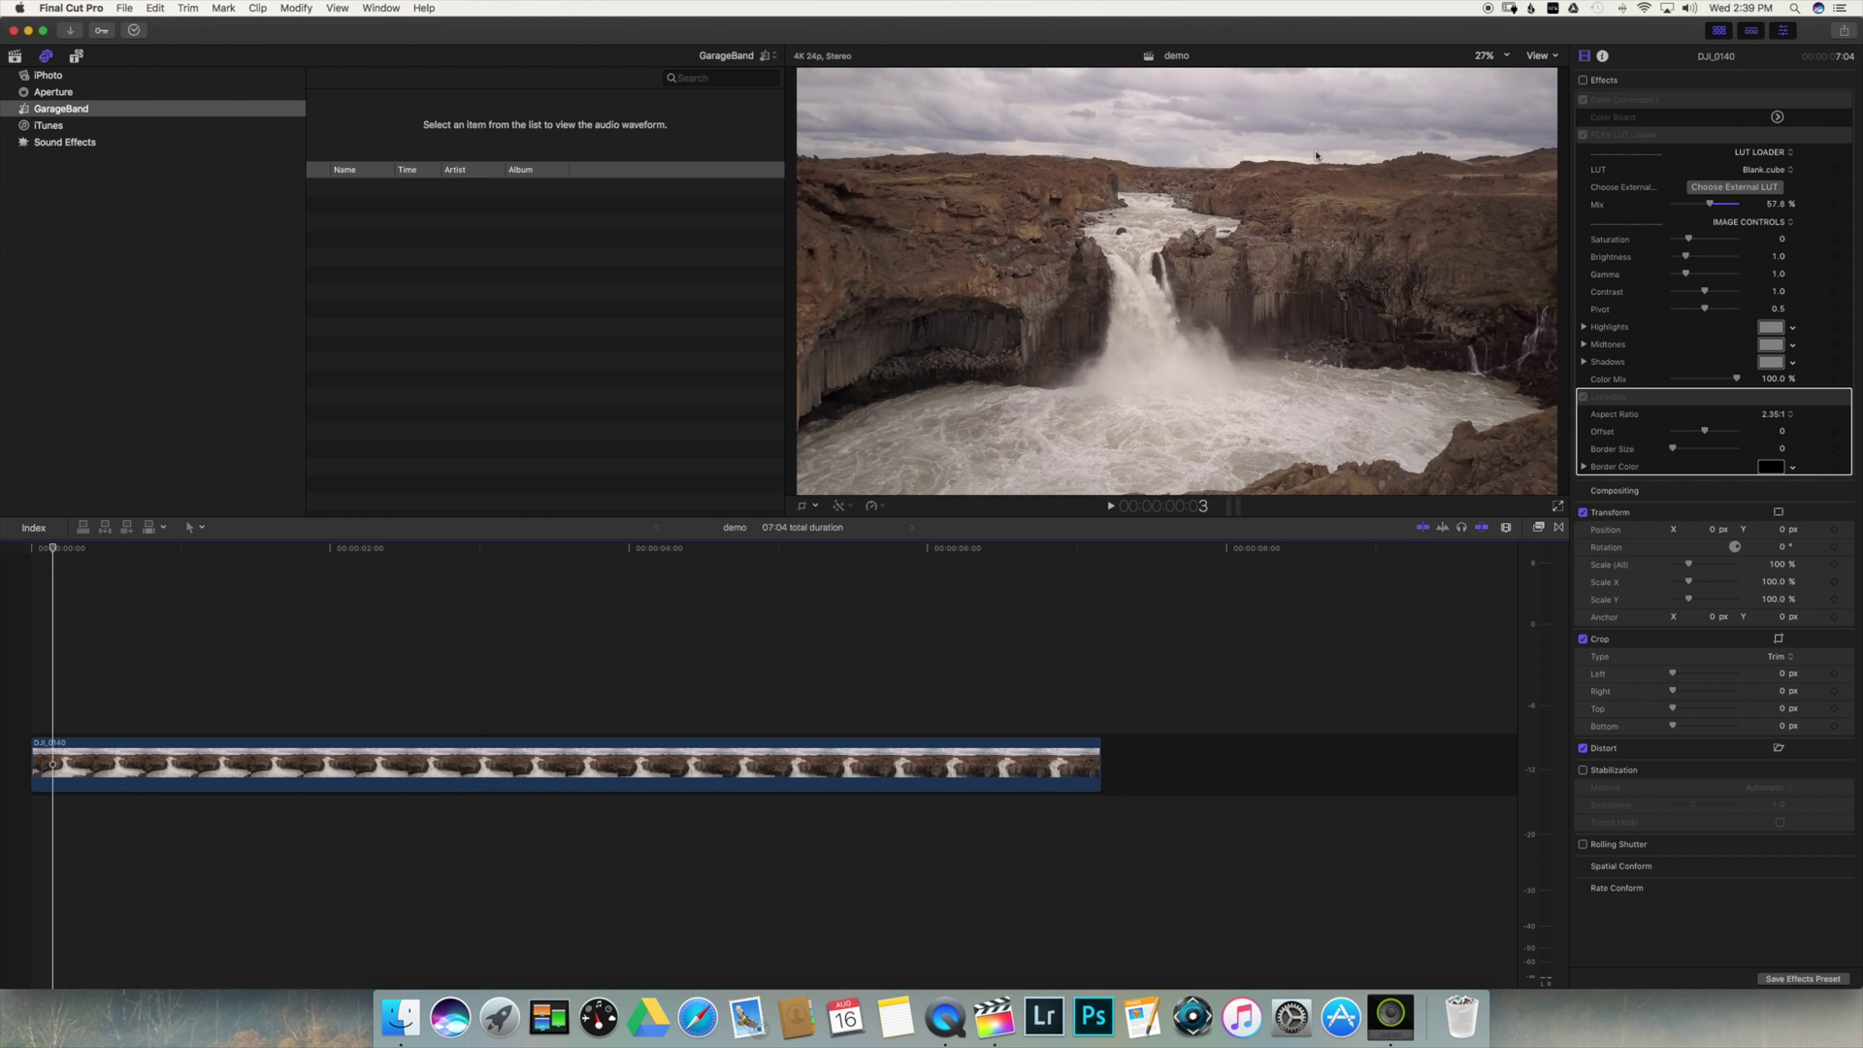
Step: Re-enable the clip's effects and play back the graded, letterboxed waterfall
click(1584, 82)
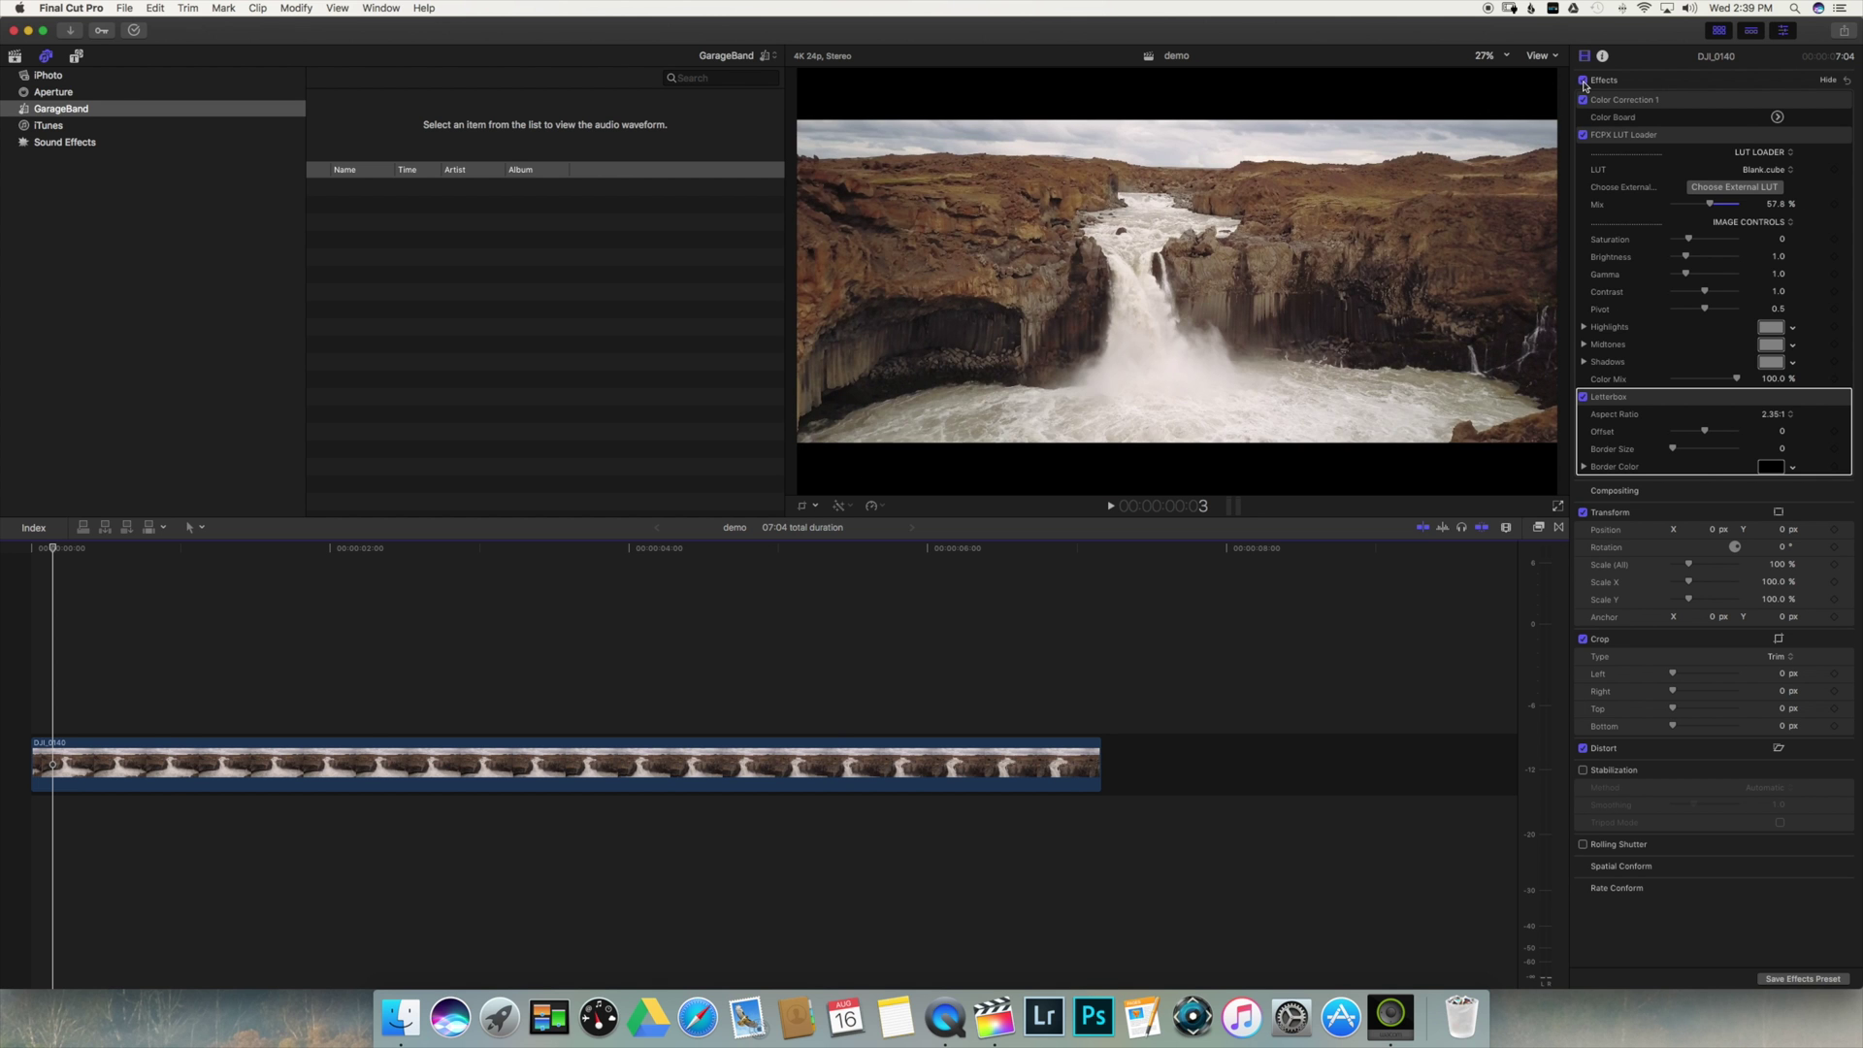
key(space)
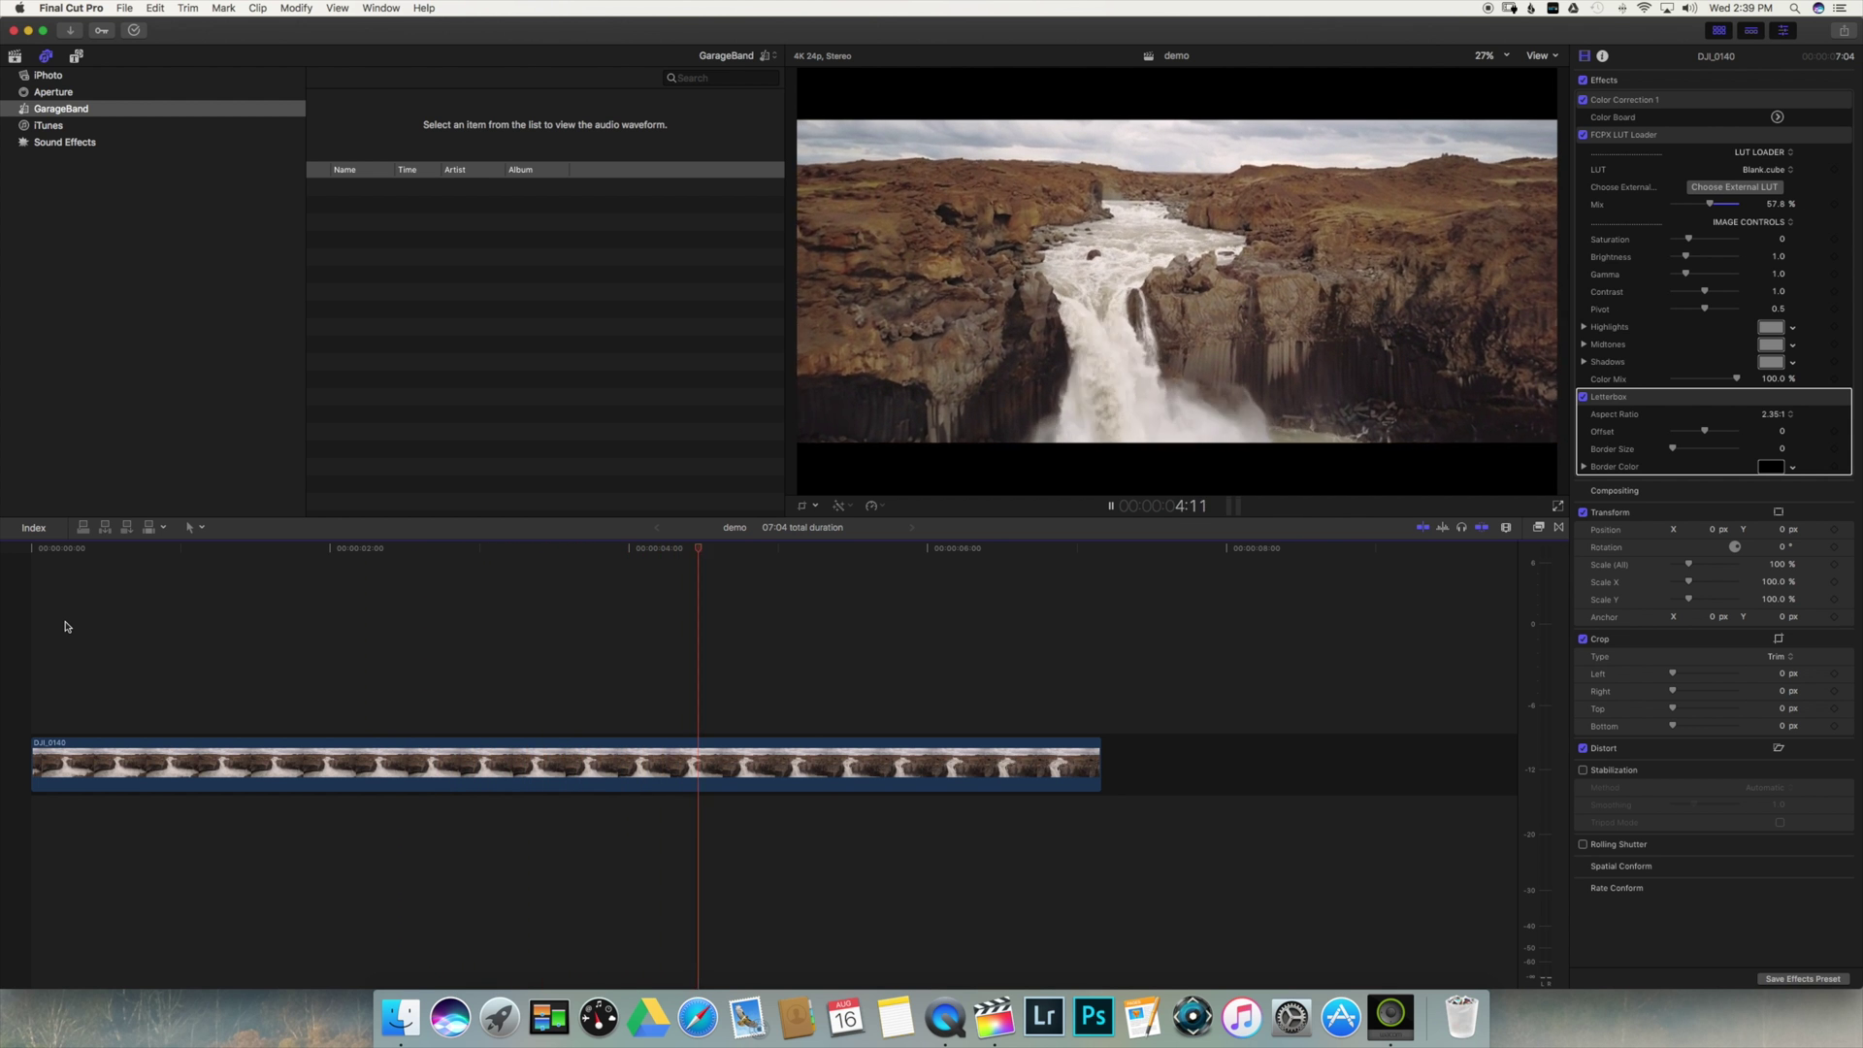
key(space)
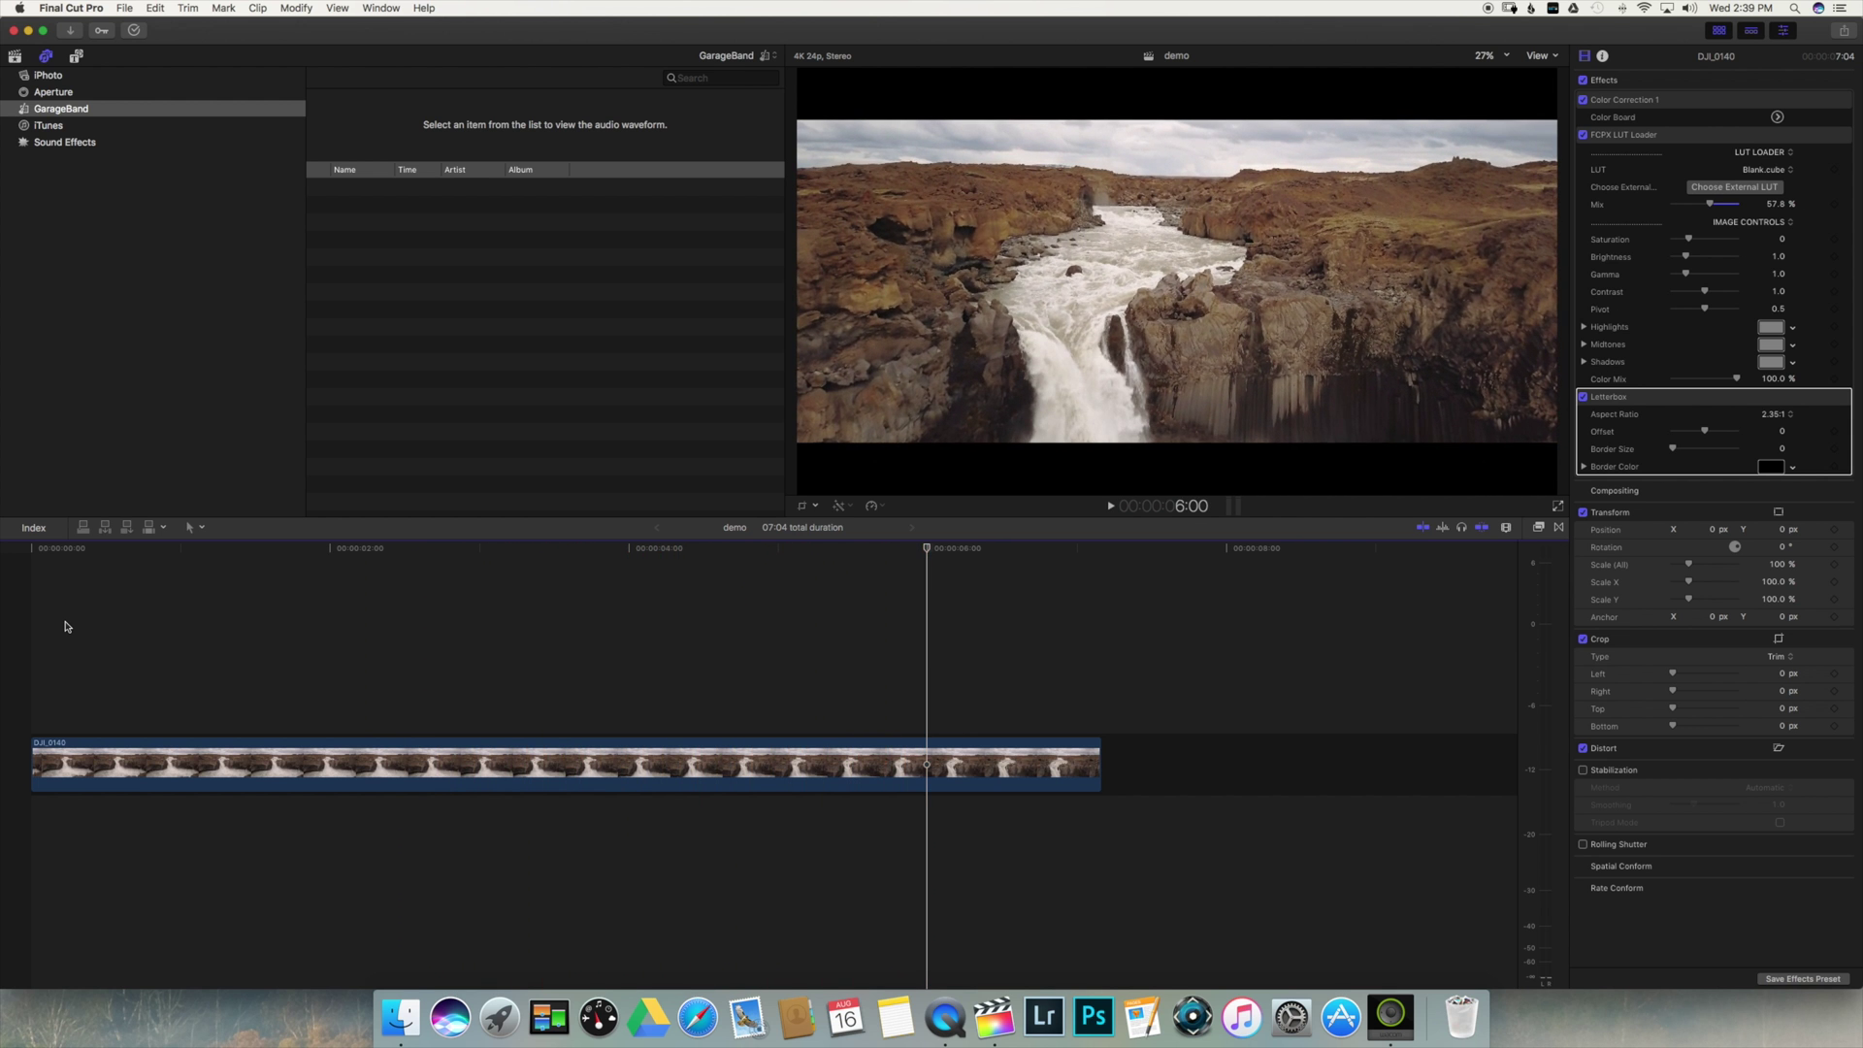